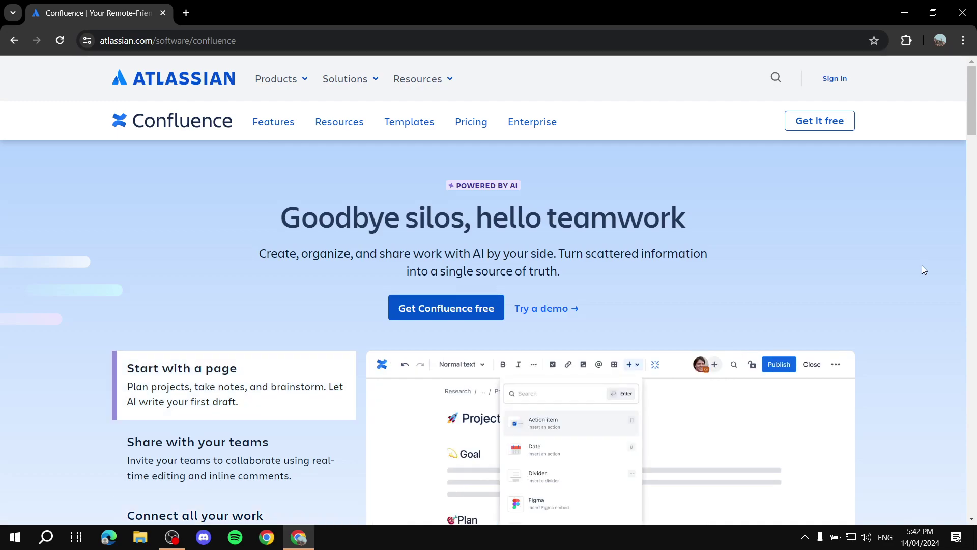
- Preview the 'Start with a page' and 'Connect all your work' features on the overview page
{"action": "scroll", "coordinate": [934, 265], "scroll_direction": "down", "scroll_amount": 3}
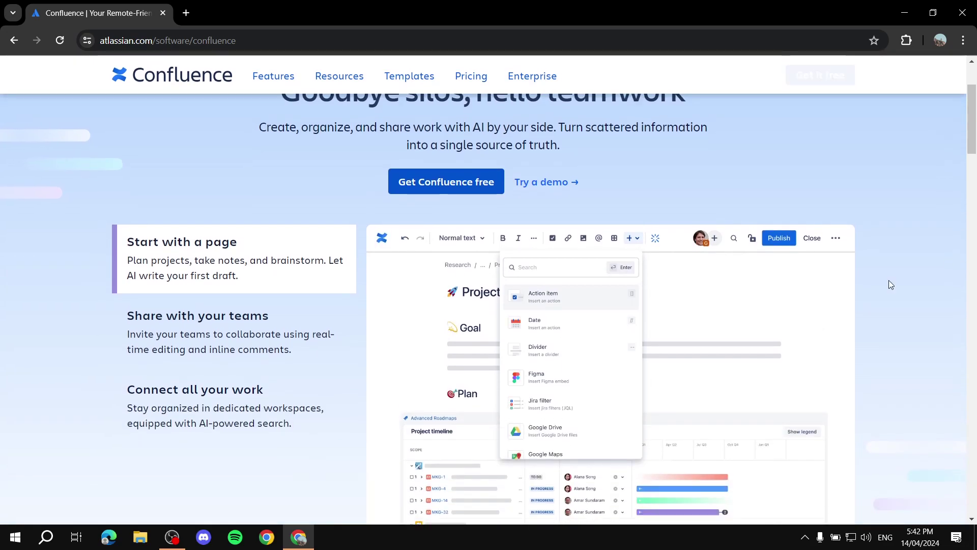
{"action": "left_click", "coordinate": [206, 253]}
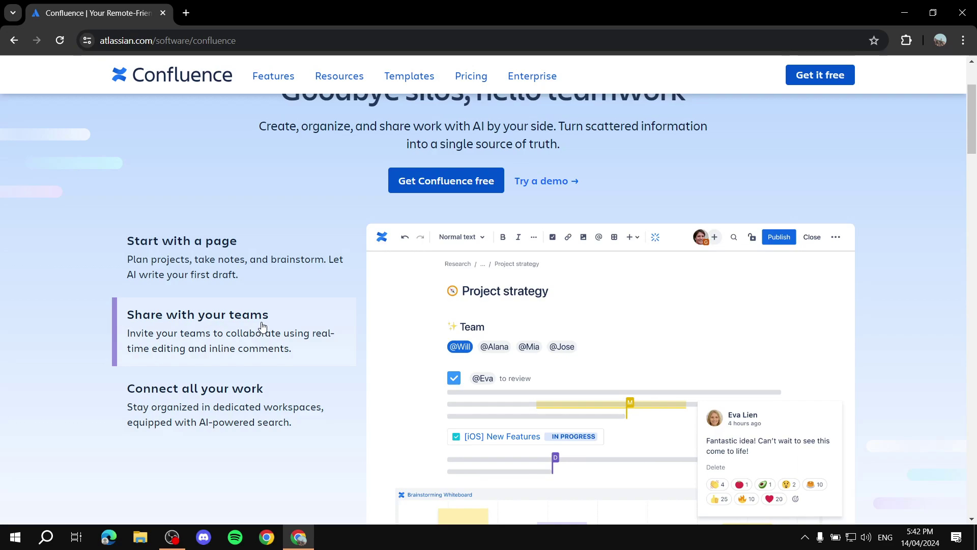
{"action": "left_click", "coordinate": [260, 404]}
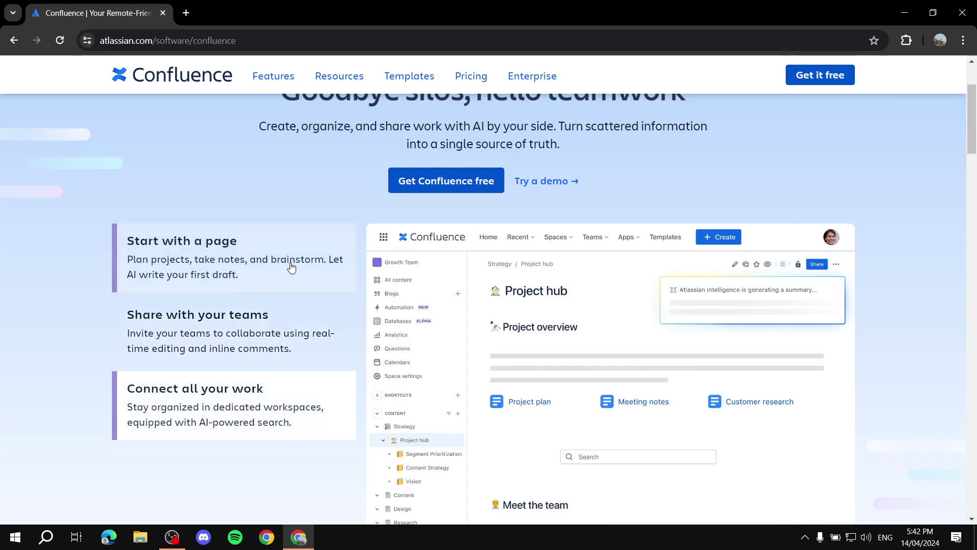
{"action": "scroll", "coordinate": [362, 373], "scroll_direction": "down", "scroll_amount": 2}
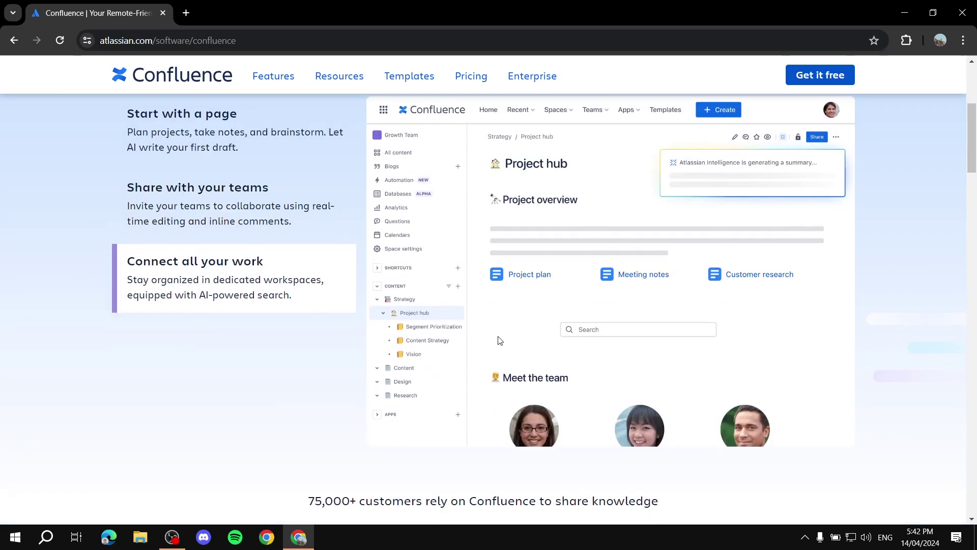
{"action": "scroll", "coordinate": [497, 338], "scroll_direction": "up", "scroll_amount": 2}
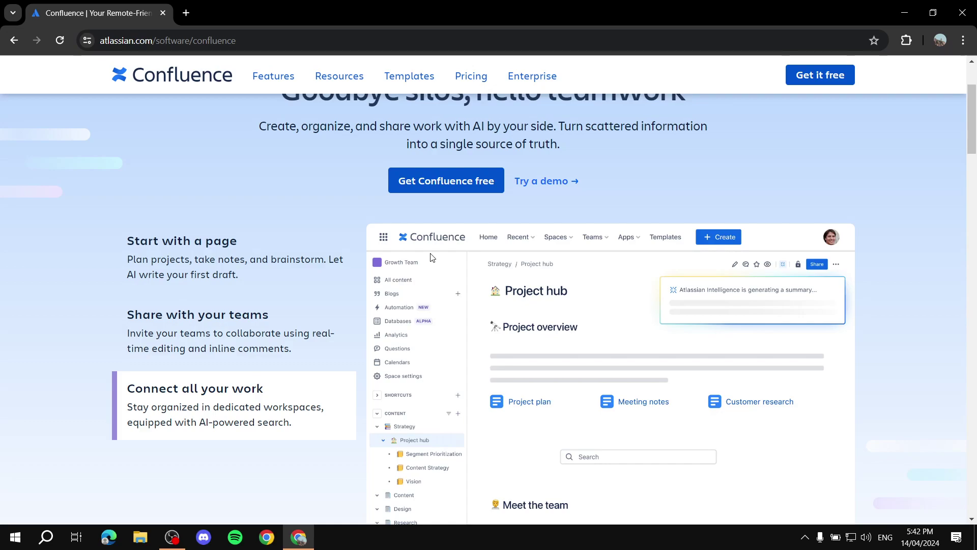
{"action": "scroll", "coordinate": [916, 250], "scroll_direction": "up", "scroll_amount": 2}
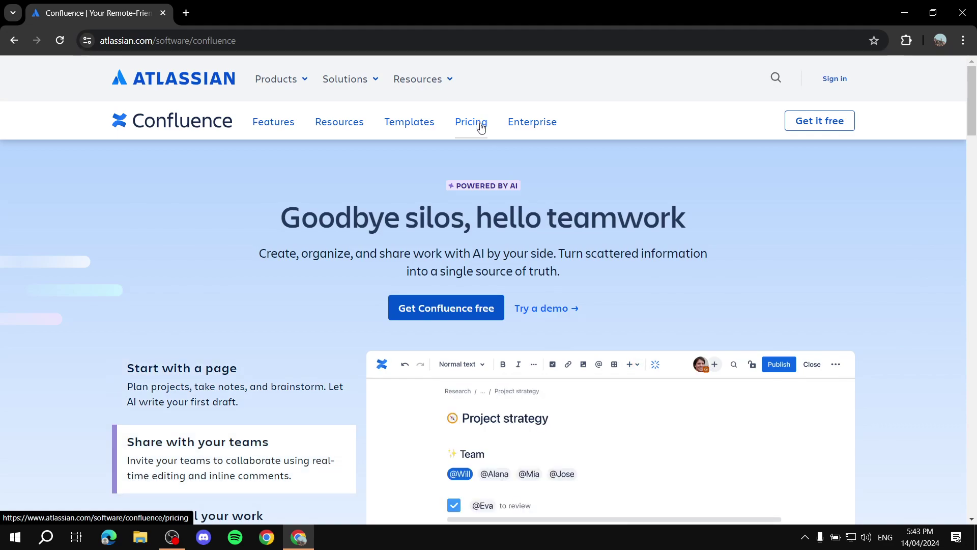
- Open the pricing page and highlight the Free plan's 10 users and 2 GB file storage limits
{"action": "left_click", "coordinate": [481, 127]}
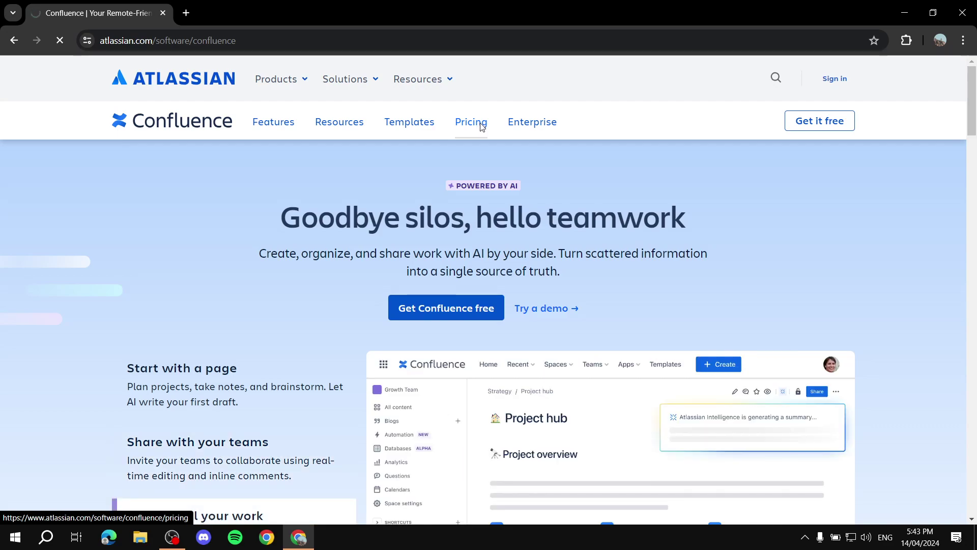
{"action": "scroll", "coordinate": [585, 172], "scroll_direction": "down", "scroll_amount": 4}
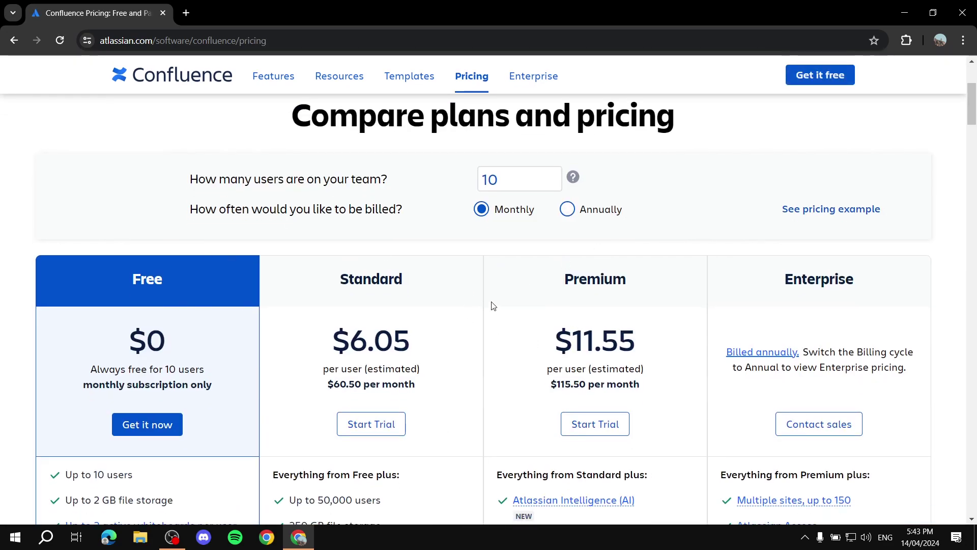
{"action": "scroll", "coordinate": [317, 258], "scroll_direction": "down", "scroll_amount": 1}
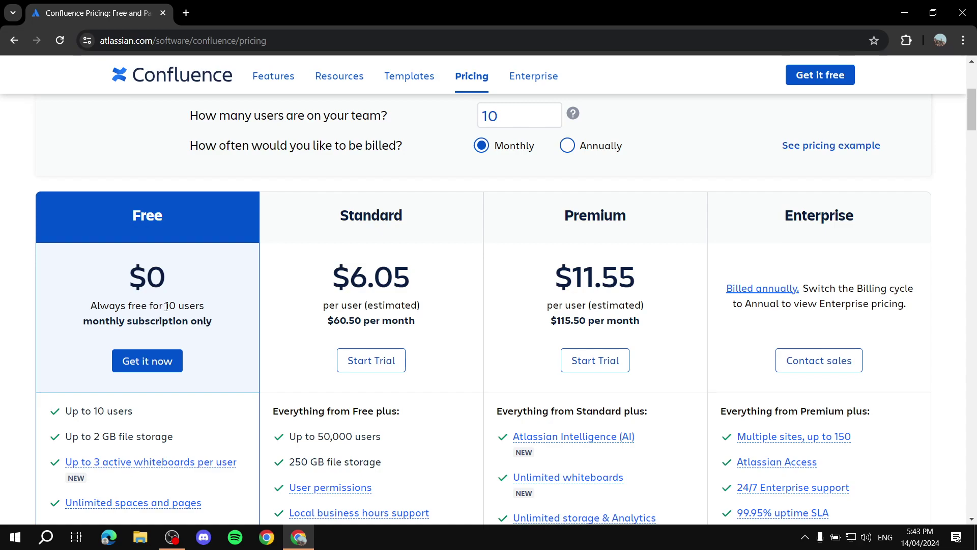
{"action": "left_click_drag", "start_coordinate": [165, 305], "coordinate": [233, 304]}
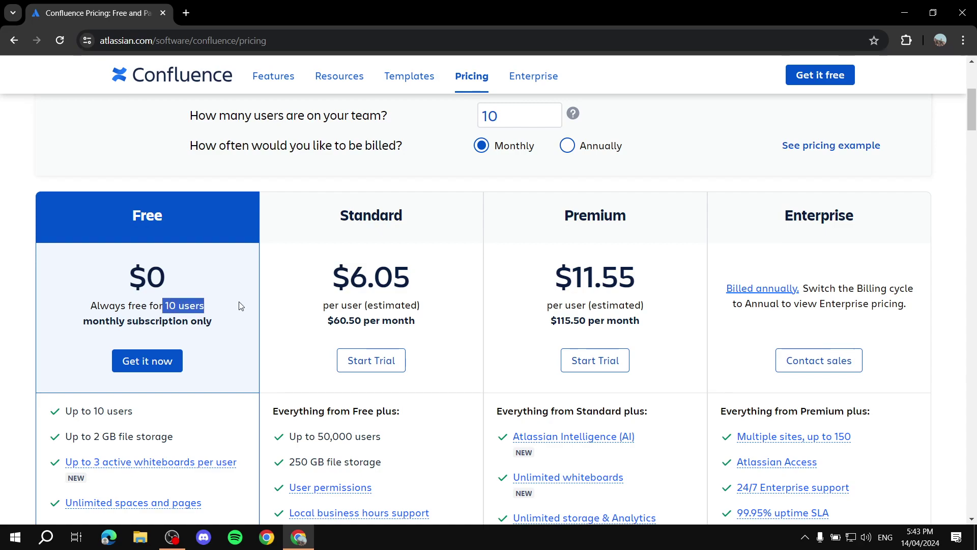
{"action": "scroll", "coordinate": [204, 297], "scroll_direction": "down", "scroll_amount": 2}
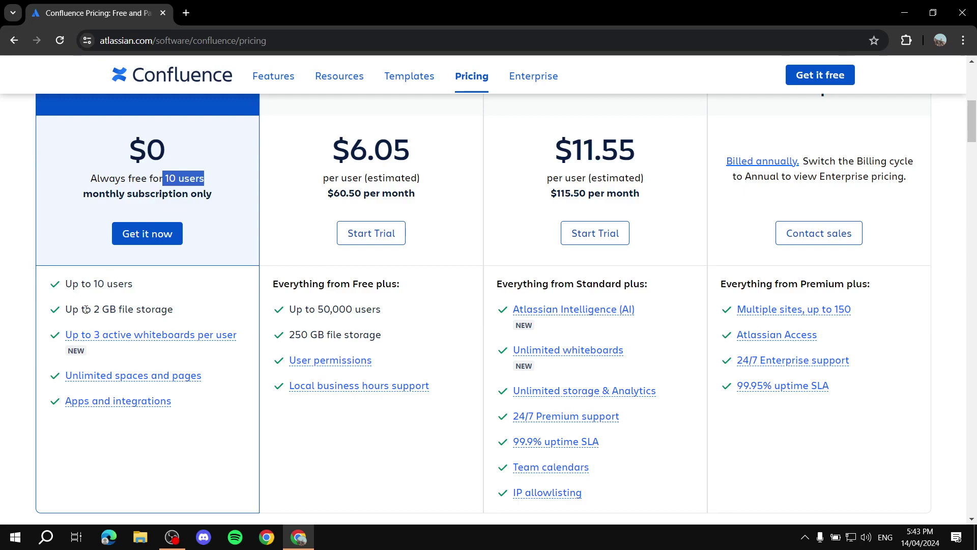
{"action": "left_click_drag", "start_coordinate": [96, 312], "coordinate": [200, 314]}
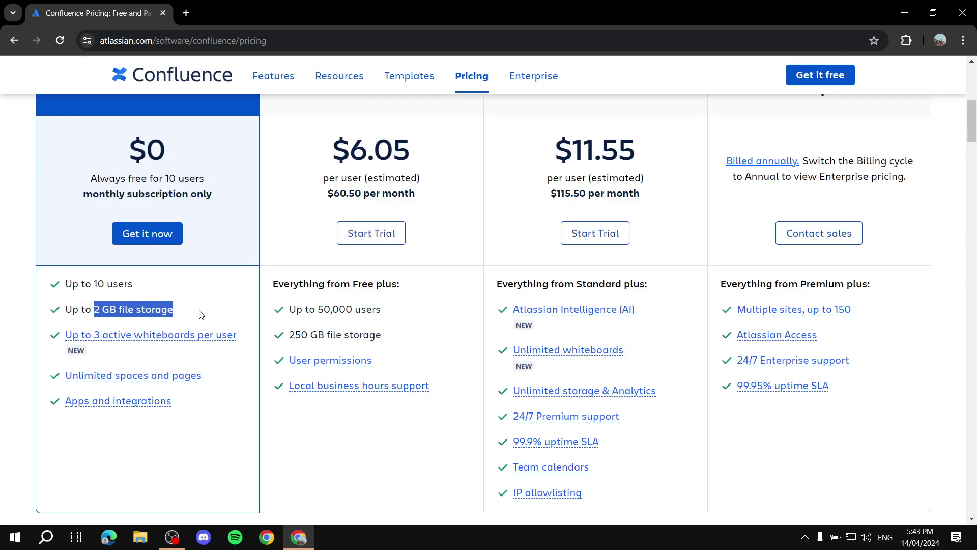
{"action": "left_click", "coordinate": [200, 314]}
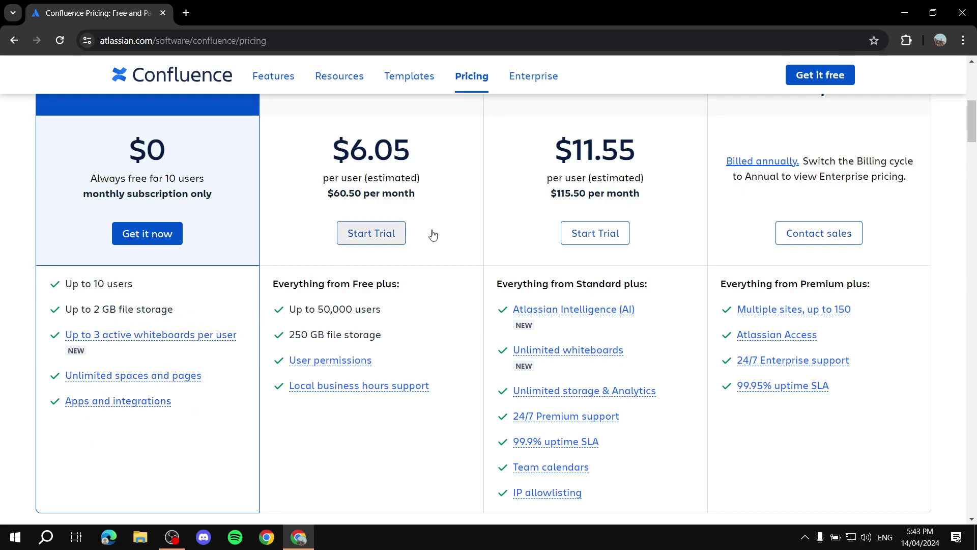
- Highlight the Standard plan name and its 50,000 users limit
{"action": "scroll", "coordinate": [703, 219], "scroll_direction": "up", "scroll_amount": 5}
{"action": "scroll", "coordinate": [391, 230], "scroll_direction": "down", "scroll_amount": 3}
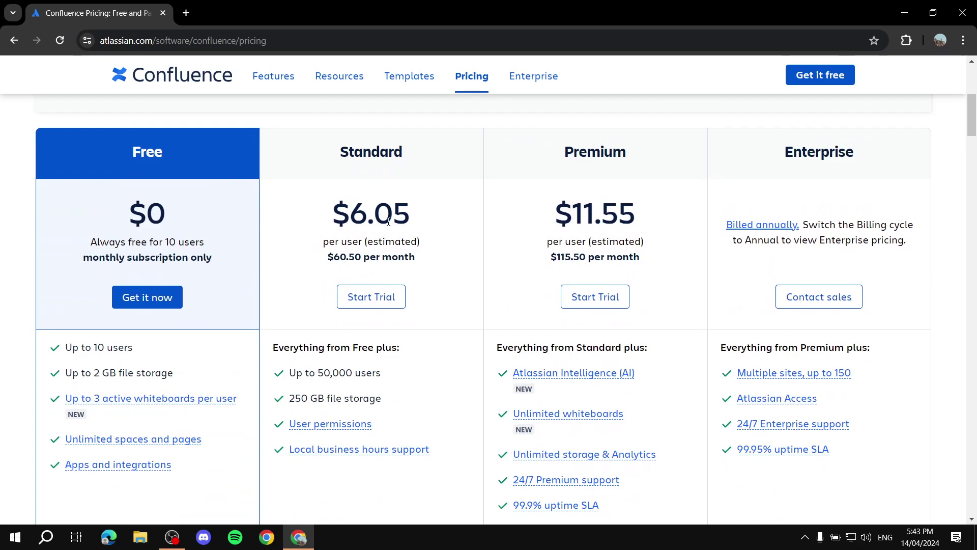
{"action": "left_click_drag", "start_coordinate": [337, 147], "coordinate": [426, 146]}
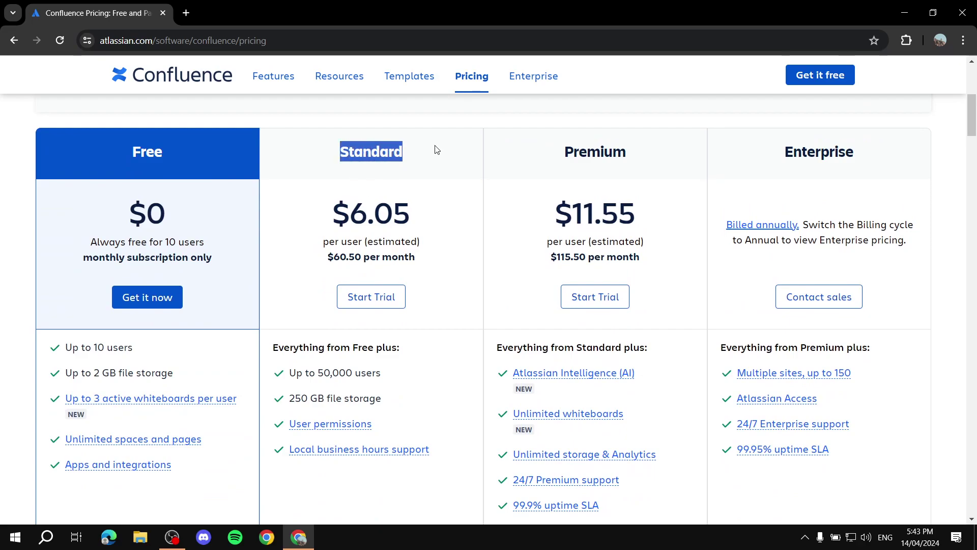
{"action": "left_click", "coordinate": [441, 158]}
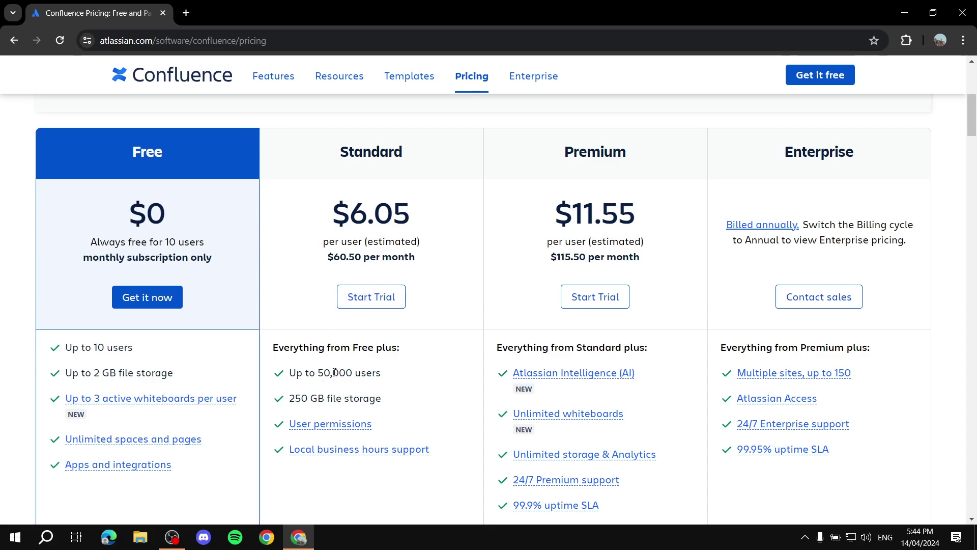
{"action": "left_click_drag", "start_coordinate": [319, 371], "coordinate": [394, 373]}
- Highlight the per-user wording of the Premium plan's price
{"action": "left_click", "coordinate": [397, 371]}
{"action": "scroll", "coordinate": [448, 212], "scroll_direction": "up", "scroll_amount": 1}
{"action": "scroll", "coordinate": [299, 249], "scroll_direction": "down", "scroll_amount": 4}
{"action": "scroll", "coordinate": [336, 228], "scroll_direction": "up", "scroll_amount": 3}
{"action": "left_click_drag", "start_coordinate": [544, 246], "coordinate": [593, 241]}
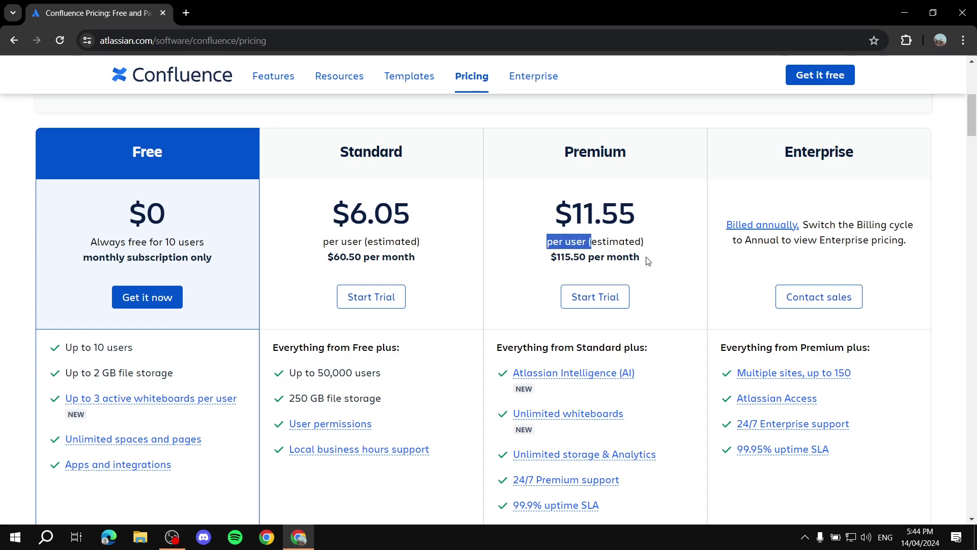
{"action": "scroll", "coordinate": [641, 257], "scroll_direction": "down", "scroll_amount": 1}
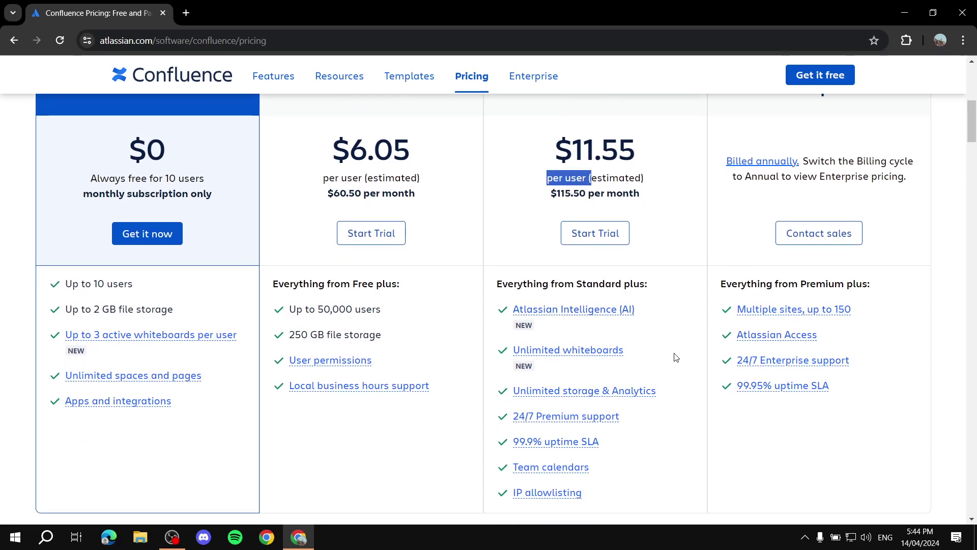
{"action": "scroll", "coordinate": [616, 305], "scroll_direction": "up", "scroll_amount": 3}
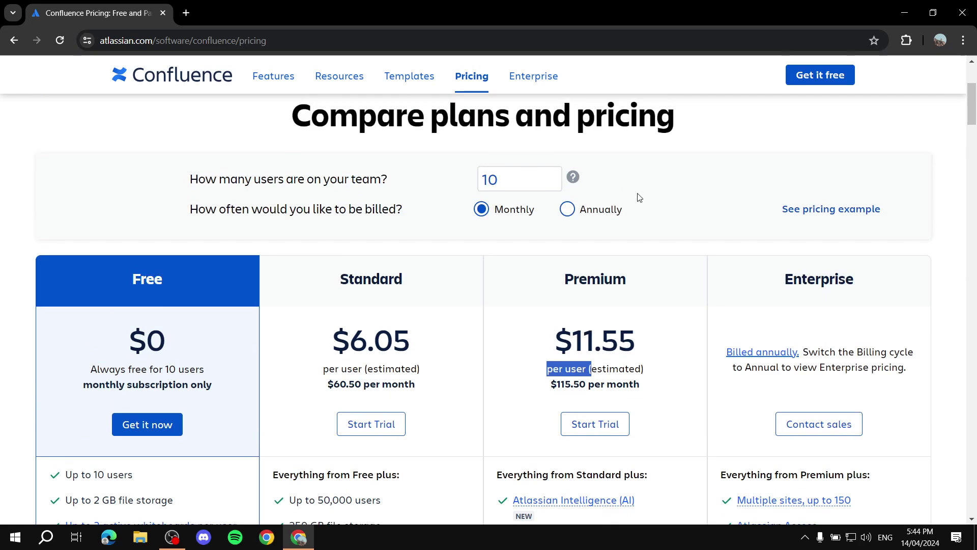
{"action": "left_click", "coordinate": [820, 287]}
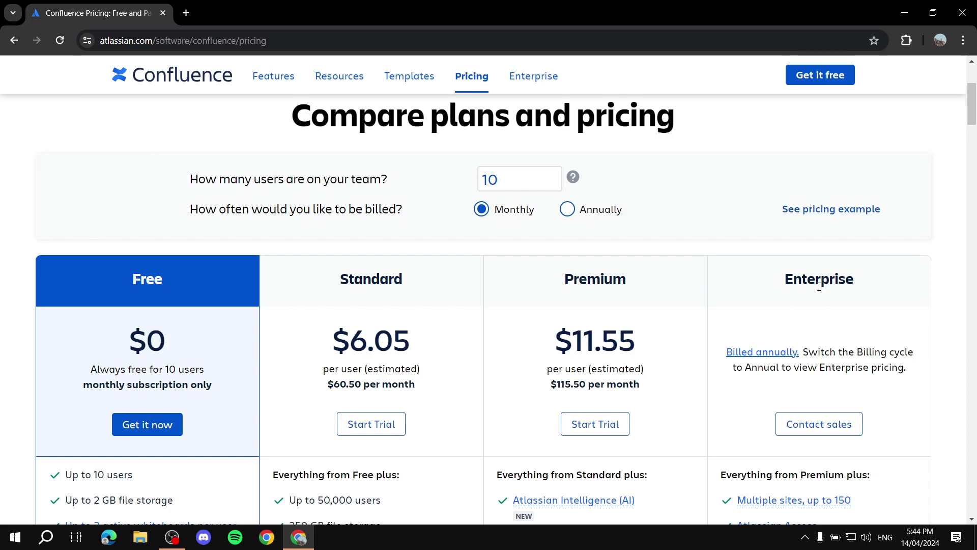
- Highlight the Enterprise heading, then return to the Confluence overview page via the logo
{"action": "scroll", "coordinate": [842, 307], "scroll_direction": "down", "scroll_amount": 2}
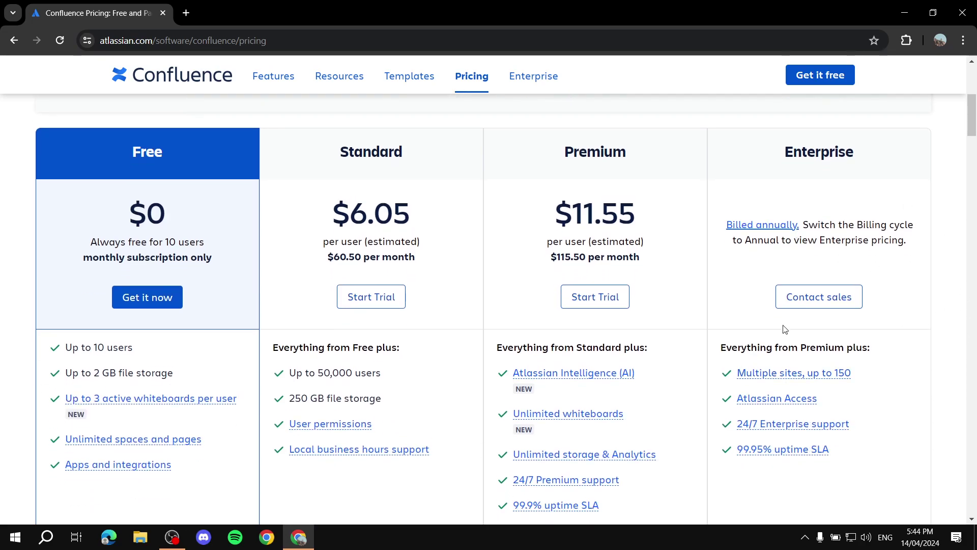
{"action": "scroll", "coordinate": [860, 292], "scroll_direction": "up", "scroll_amount": 3}
{"action": "left_click_drag", "start_coordinate": [780, 345], "coordinate": [908, 341]}
{"action": "left_click", "coordinate": [894, 343]}
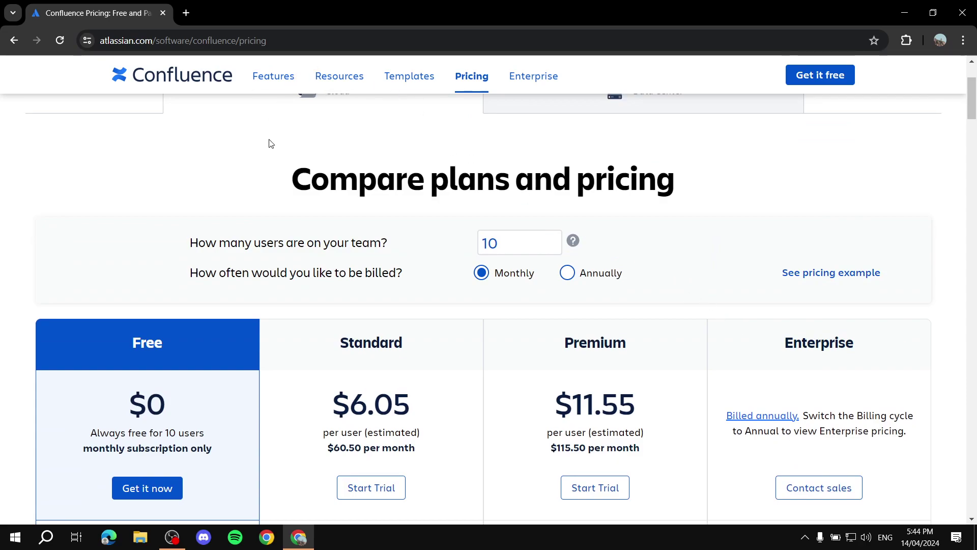
{"action": "scroll", "coordinate": [270, 143], "scroll_direction": "up", "scroll_amount": 2}
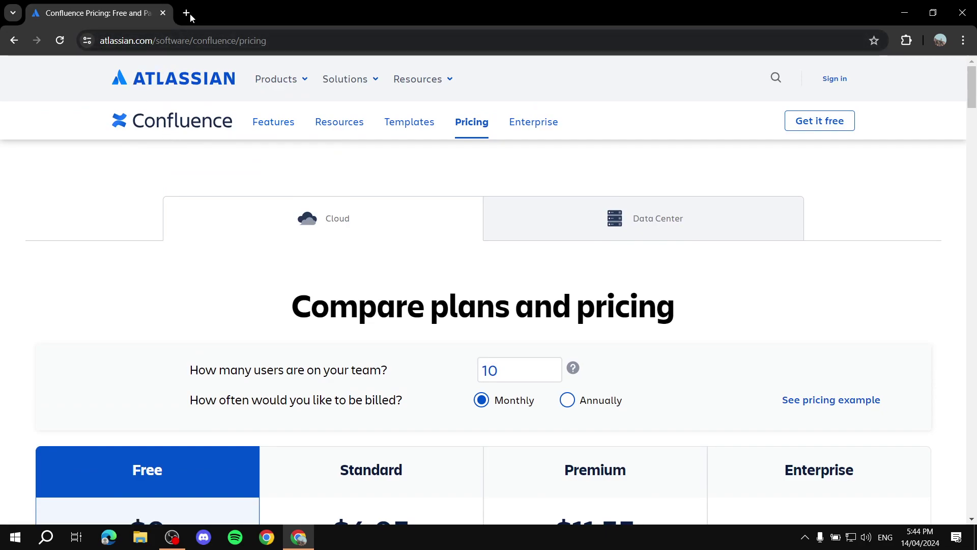
{"action": "left_click", "coordinate": [177, 132]}
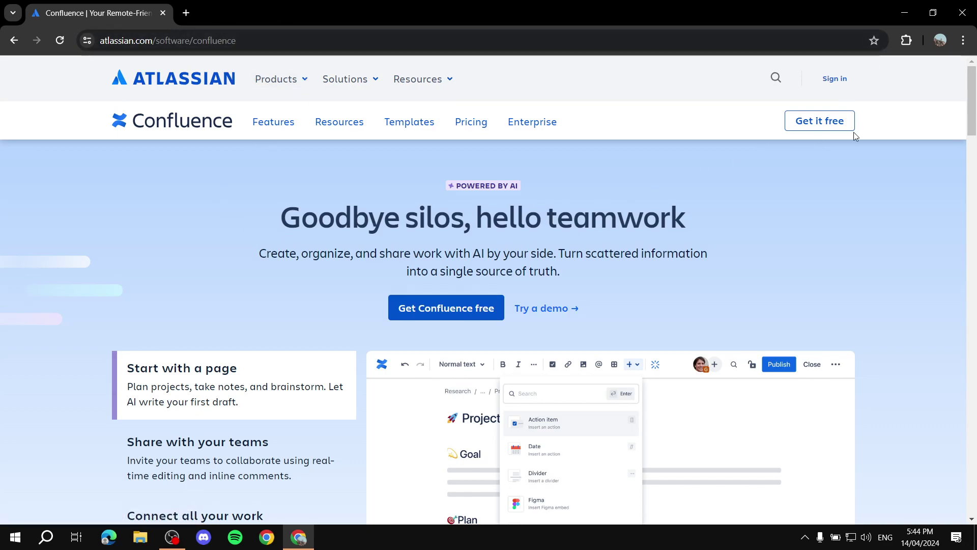
- Sign up for free Confluence with a Google account and accept the customer agreement
{"action": "left_click", "coordinate": [825, 123]}
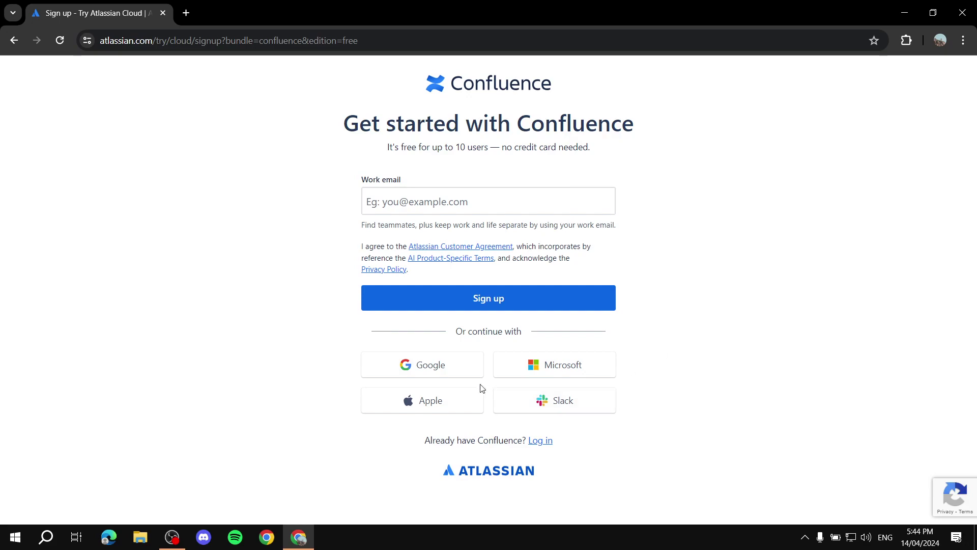
{"action": "left_click", "coordinate": [448, 371]}
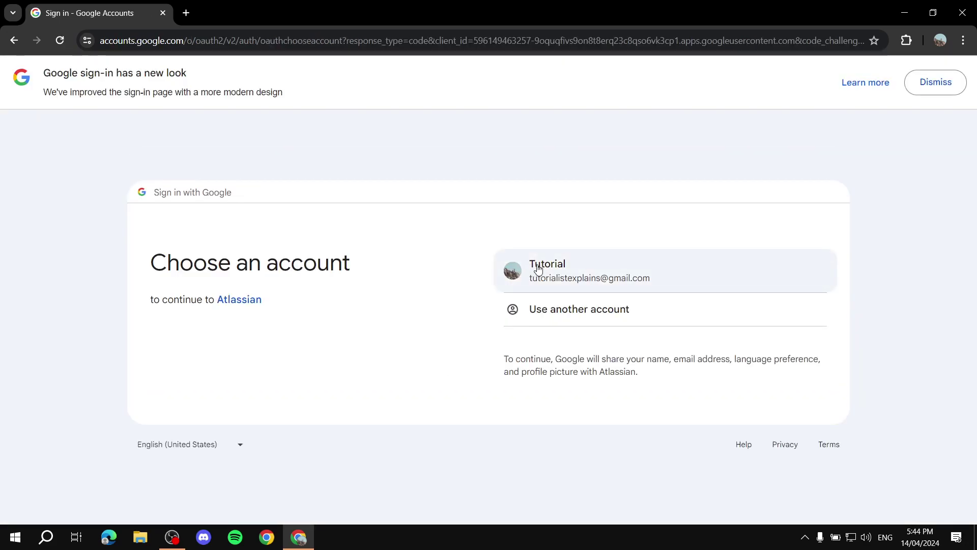
{"action": "left_click", "coordinate": [538, 268]}
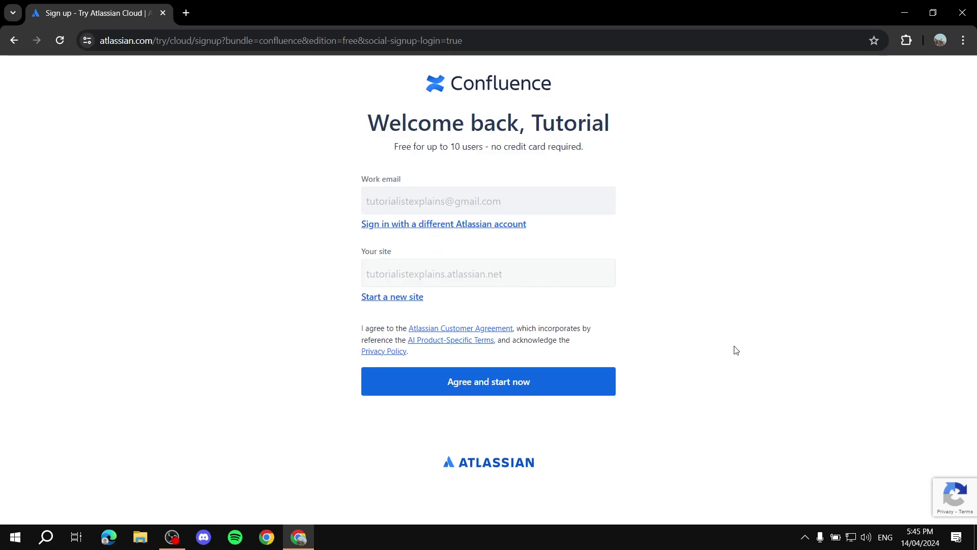
{"action": "left_click", "coordinate": [524, 385]}
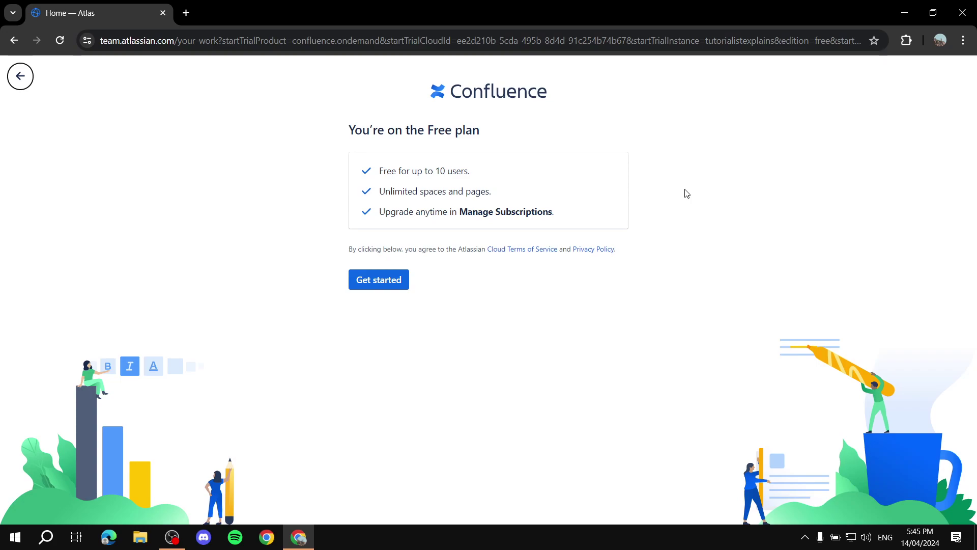
- Choose Get started on the Free plan page to load the new site's Home overview
{"action": "left_click", "coordinate": [384, 284]}
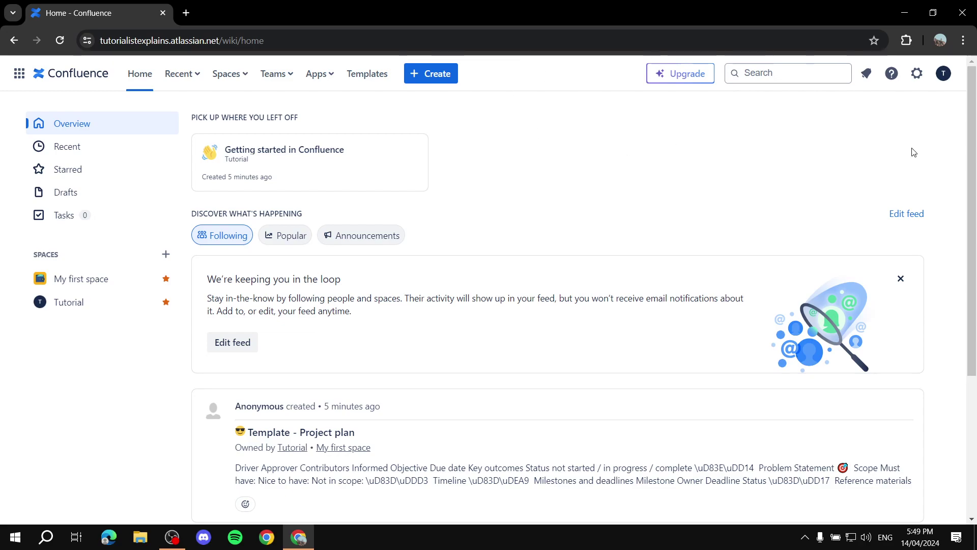
- Set Confluence to the Dark theme from the profile menu's Theme options
{"action": "left_click", "coordinate": [950, 75]}
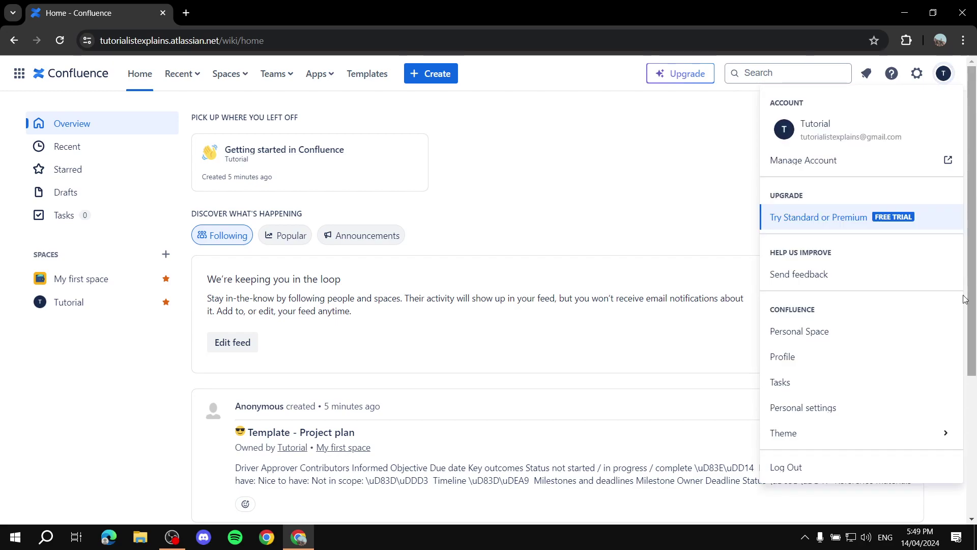
{"action": "left_click", "coordinate": [945, 76]}
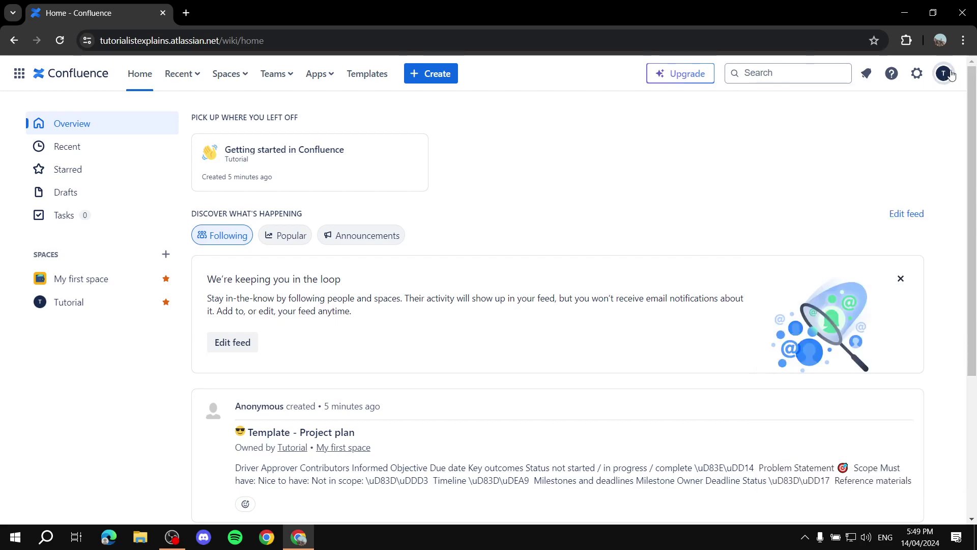
{"action": "left_click", "coordinate": [945, 76]}
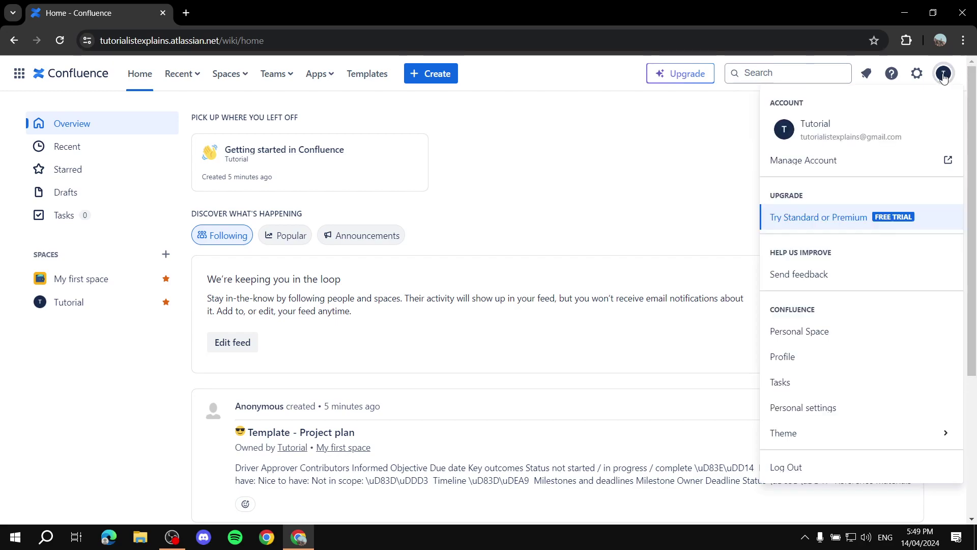
{"action": "left_click", "coordinate": [814, 432]}
{"action": "left_click", "coordinate": [677, 484]}
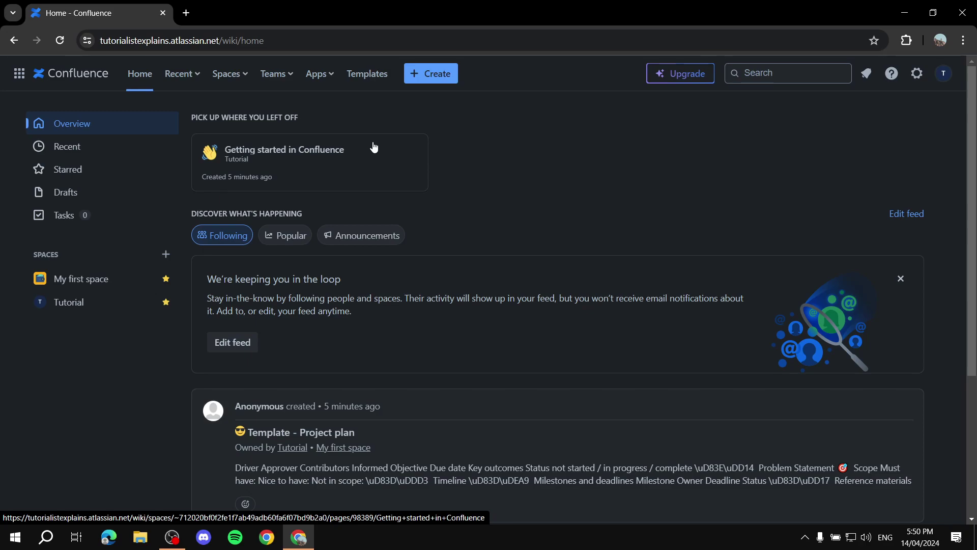
{"action": "scroll", "coordinate": [407, 323], "scroll_direction": "down", "scroll_amount": 2}
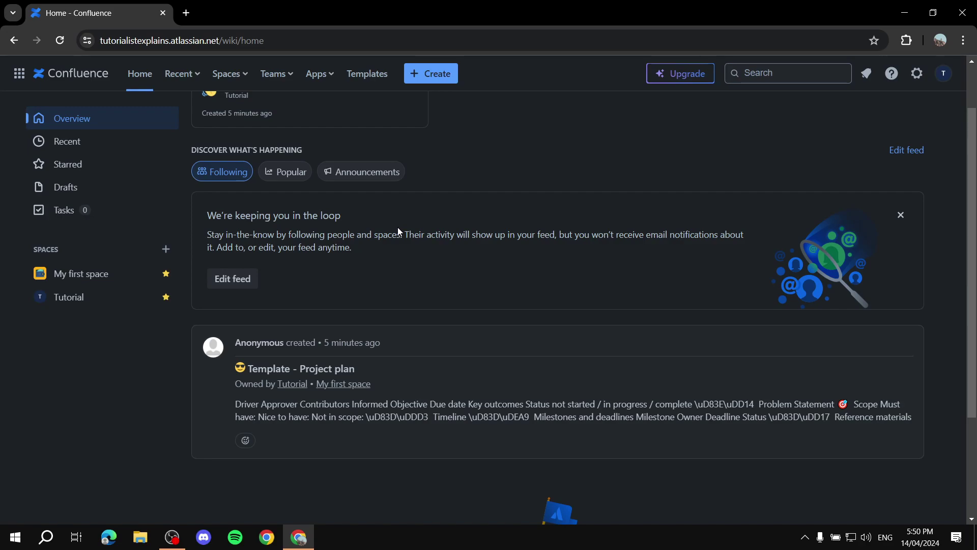
{"action": "scroll", "coordinate": [410, 243], "scroll_direction": "down", "scroll_amount": 3}
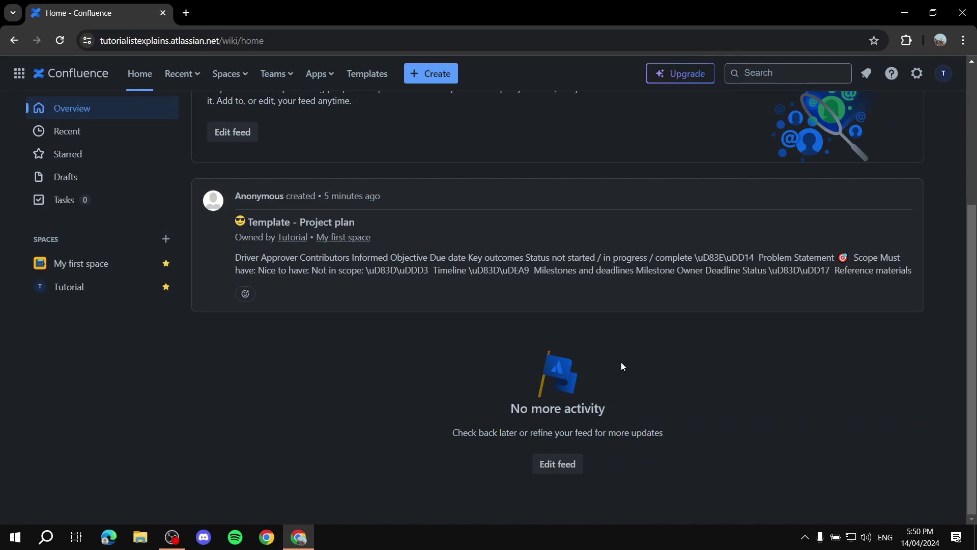
{"action": "scroll", "coordinate": [512, 285], "scroll_direction": "up", "scroll_amount": 4}
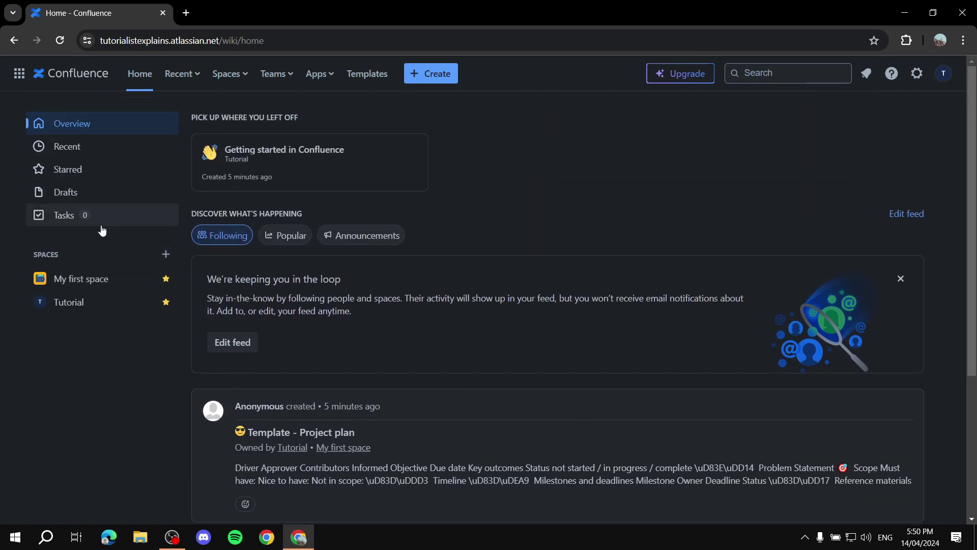
{"action": "left_click", "coordinate": [64, 218]}
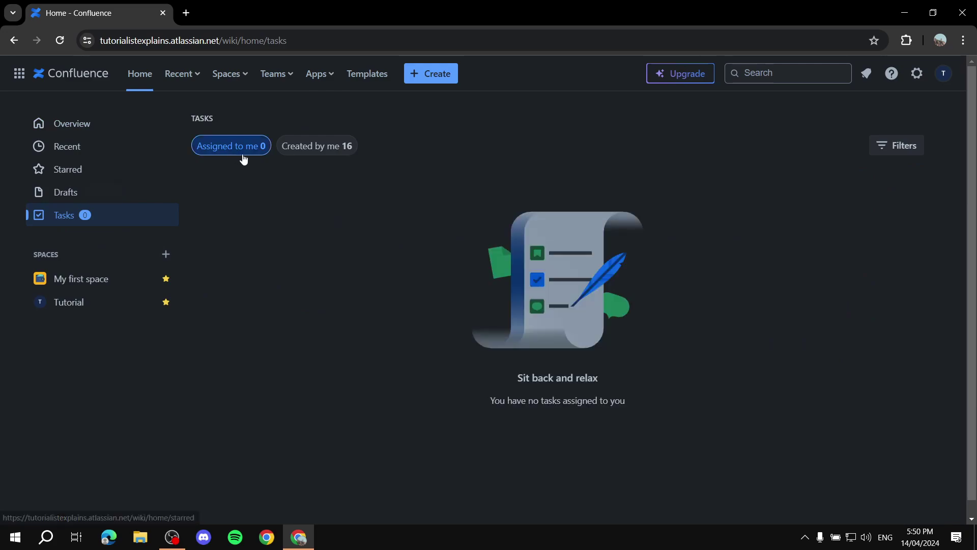
{"action": "left_click", "coordinate": [111, 191]}
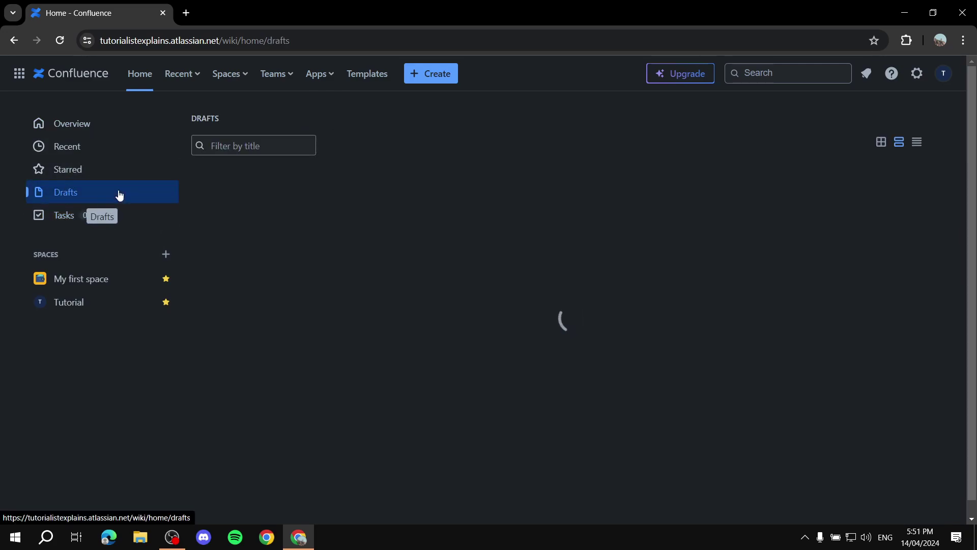
{"action": "left_click", "coordinate": [106, 169]}
{"action": "left_click", "coordinate": [83, 147]}
{"action": "left_click", "coordinate": [80, 125]}
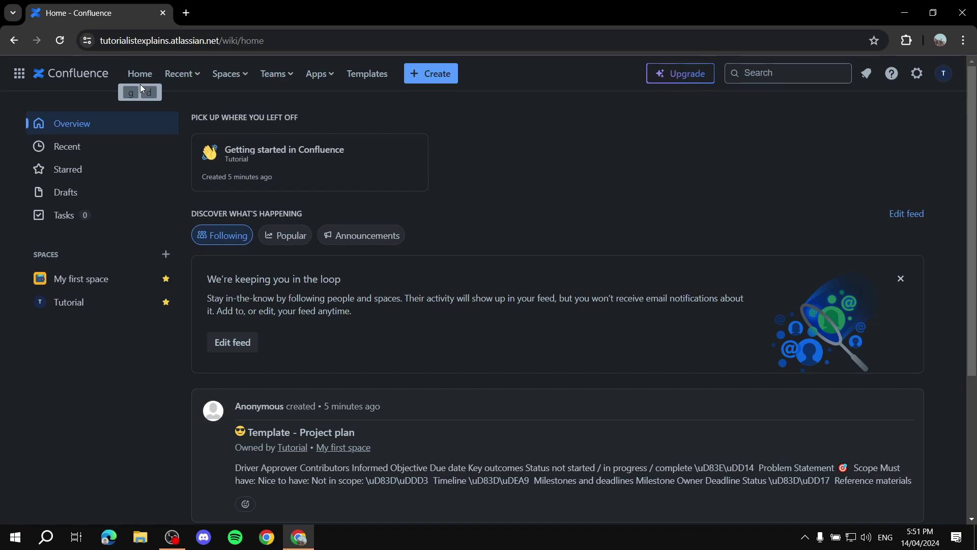
- Browse the Atlassian app switcher list, then show the Recent pages dropdown
{"action": "left_click", "coordinate": [18, 75]}
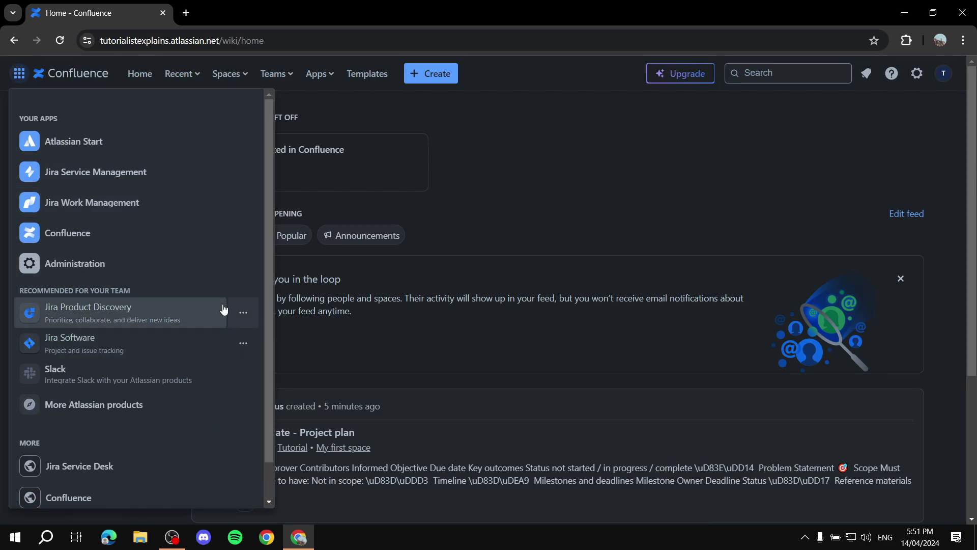
{"action": "scroll", "coordinate": [163, 341], "scroll_direction": "down", "scroll_amount": 1}
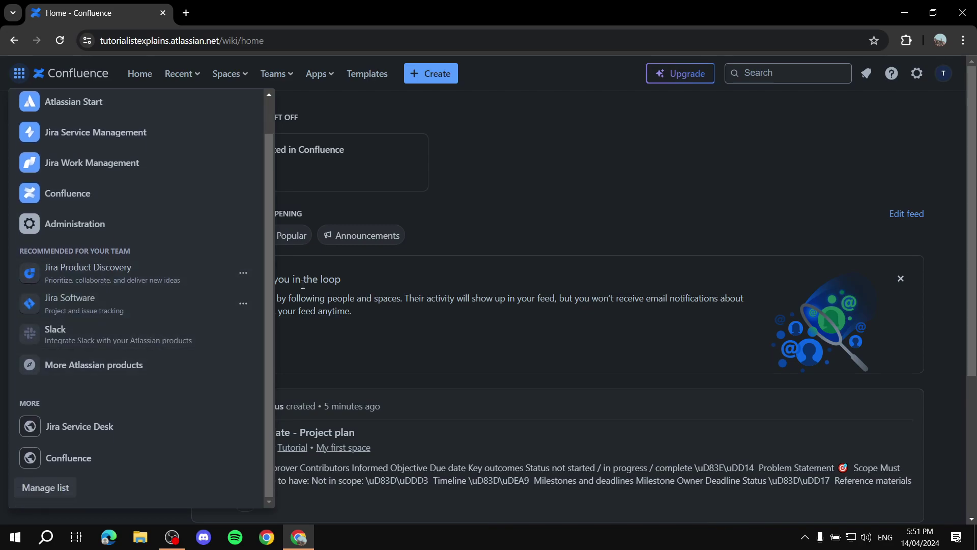
{"action": "scroll", "coordinate": [30, 224], "scroll_direction": "up", "scroll_amount": 1}
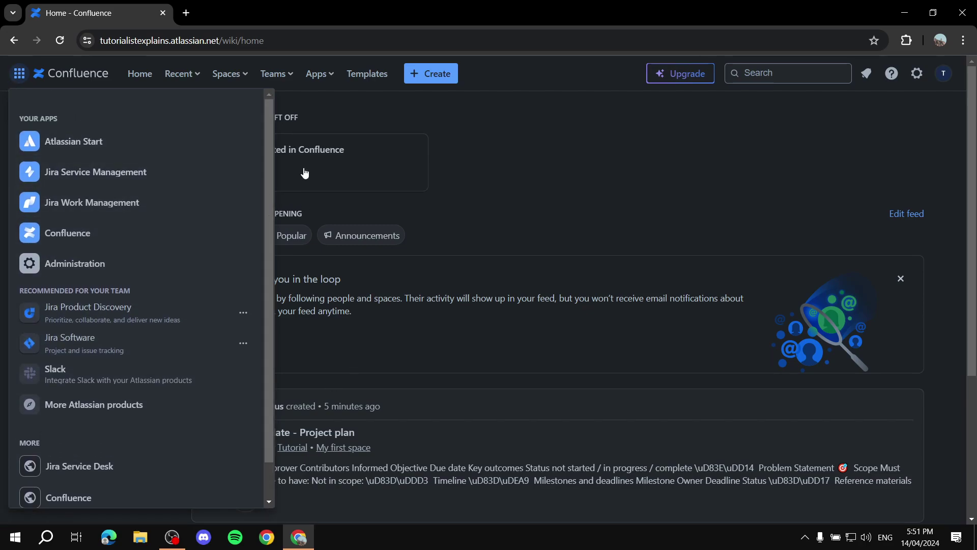
{"action": "left_click", "coordinate": [560, 73]}
{"action": "left_click", "coordinate": [181, 74]}
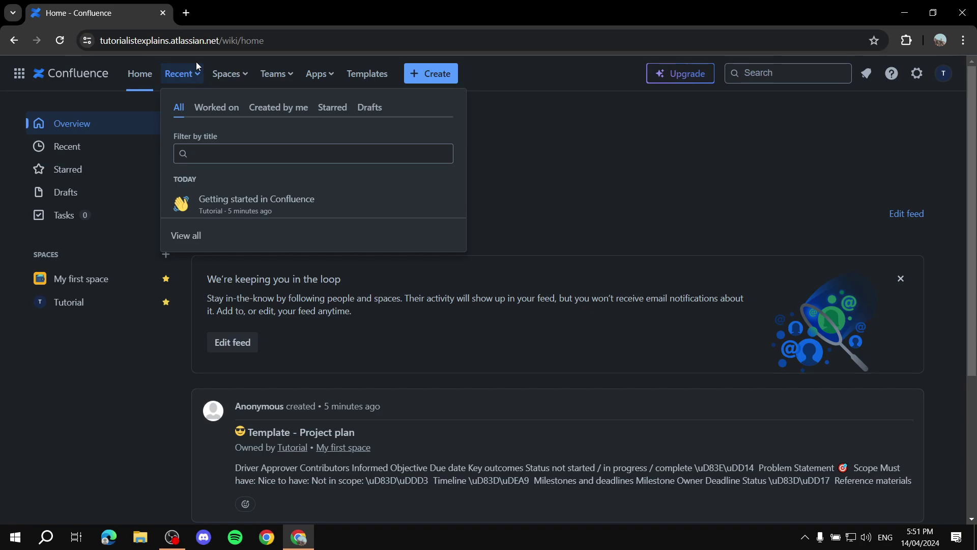
- Filter Recent by Worked on, Created by me, Starred and Drafts, then show the Spaces menu
{"action": "left_click", "coordinate": [235, 113]}
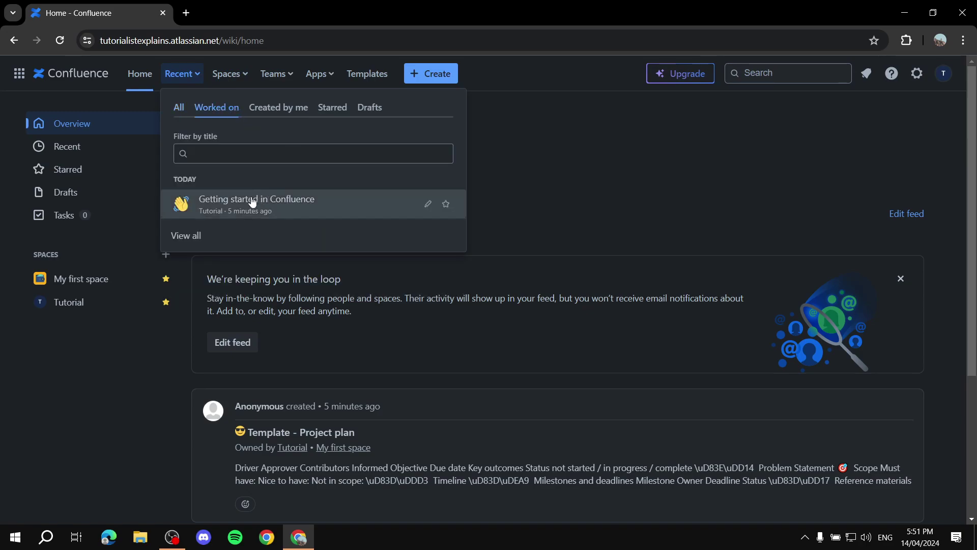
{"action": "left_click", "coordinate": [278, 120]}
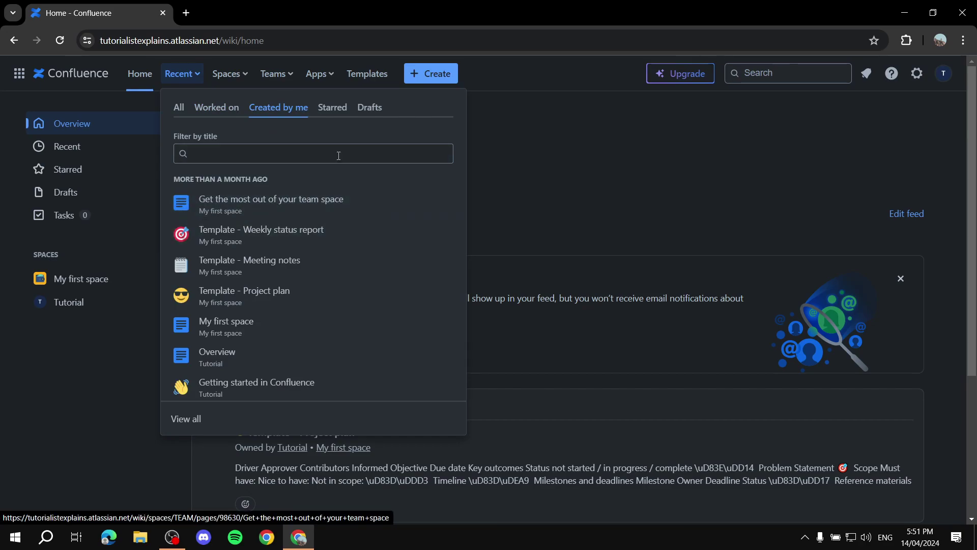
{"action": "left_click", "coordinate": [333, 107]}
{"action": "left_click", "coordinate": [377, 106]}
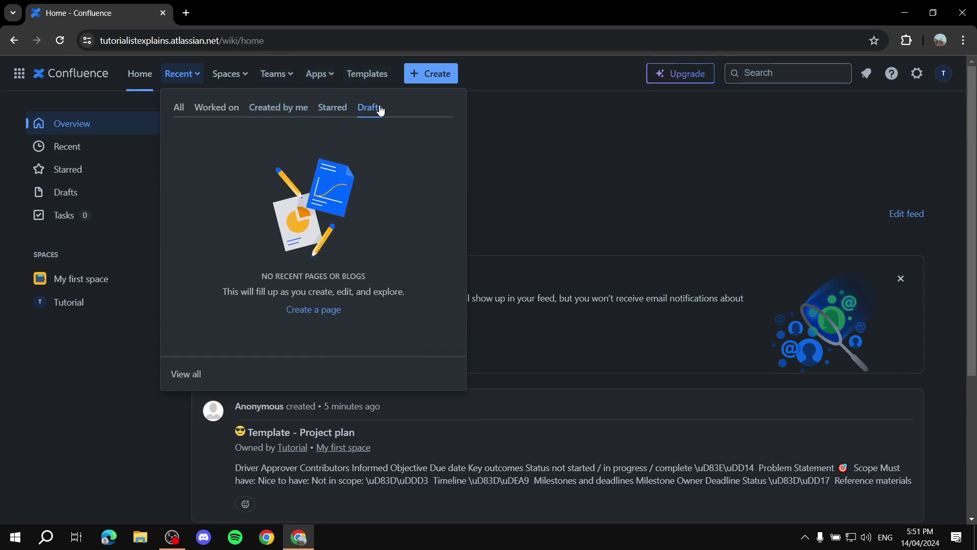
{"action": "left_click", "coordinate": [229, 75]}
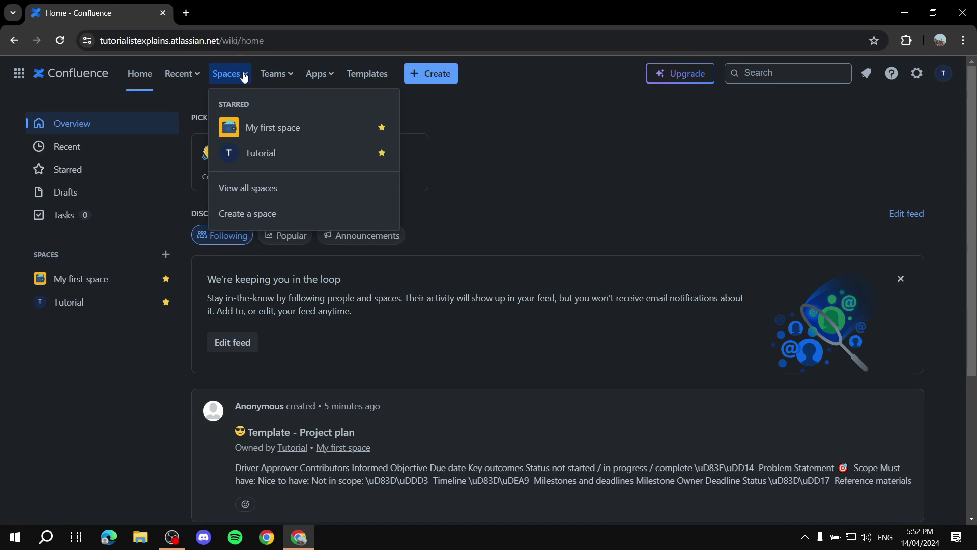
- Go to People and teams from the Teams menu, then show the Apps menu's popular integrations
{"action": "left_click", "coordinate": [283, 76]}
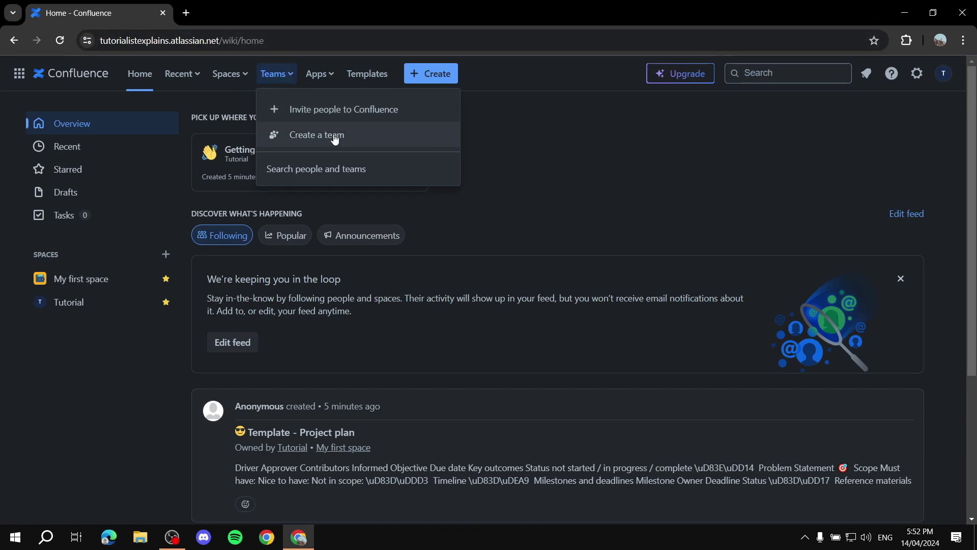
{"action": "left_click", "coordinate": [342, 178]}
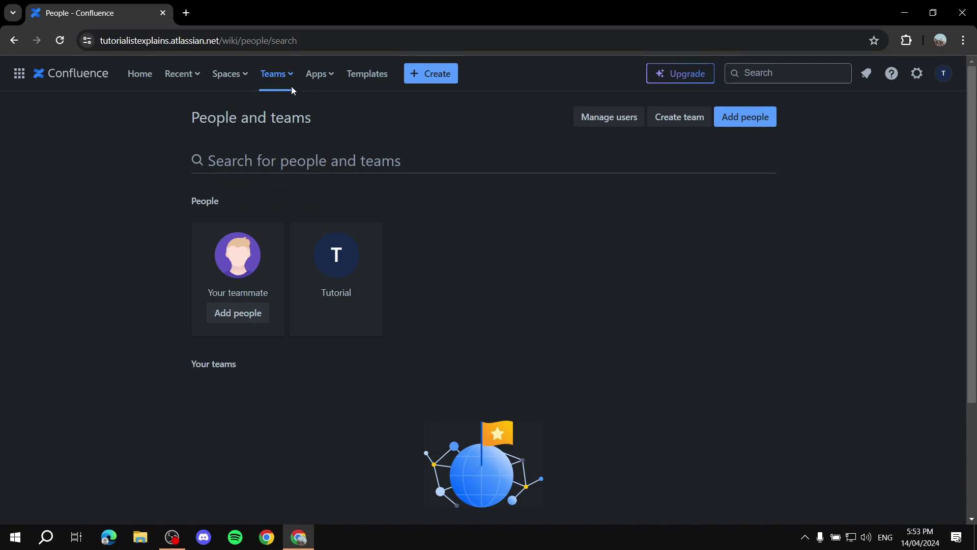
{"action": "left_click", "coordinate": [280, 75]}
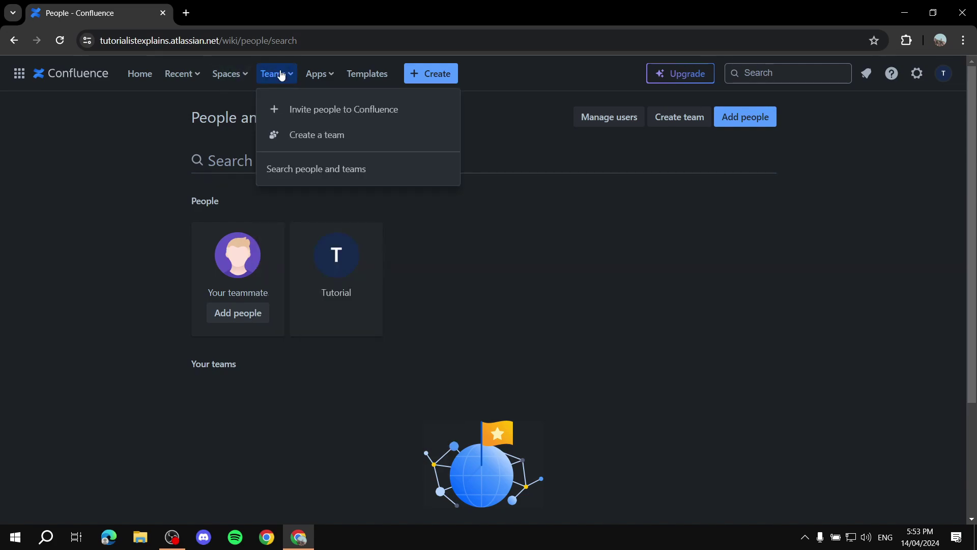
{"action": "left_click", "coordinate": [319, 74]}
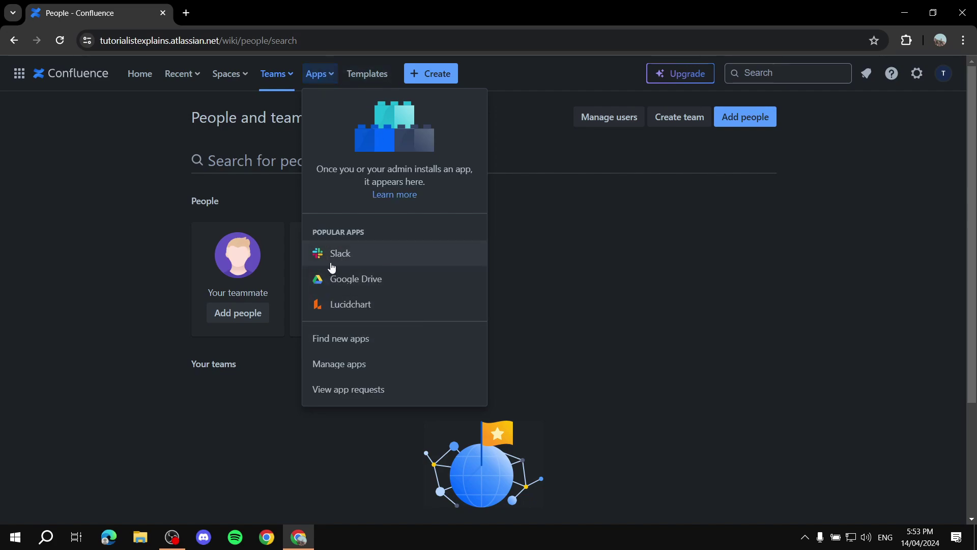
- Browse the Discover apps marketplace listing, then go to the Templates gallery
{"action": "left_click", "coordinate": [362, 340]}
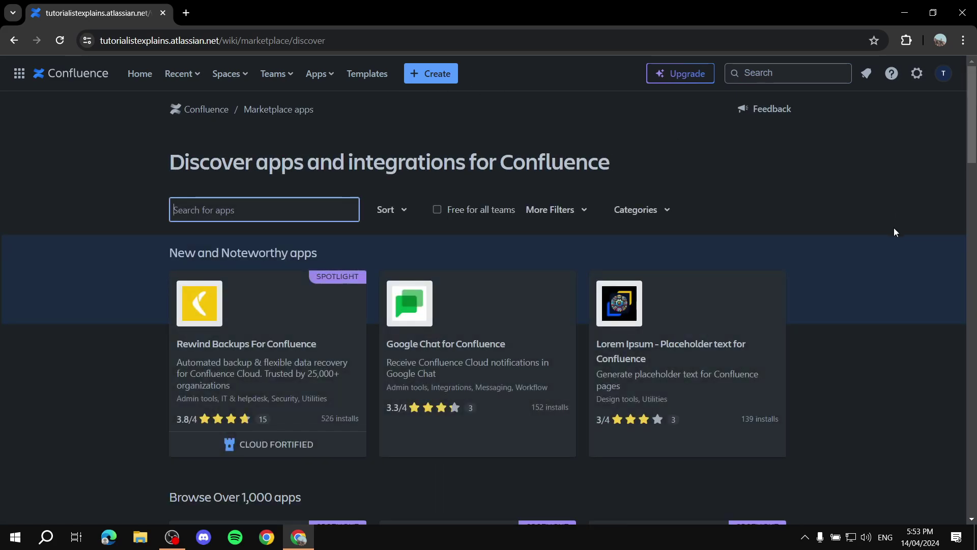
{"action": "scroll", "coordinate": [581, 234], "scroll_direction": "down", "scroll_amount": 2}
{"action": "scroll", "coordinate": [890, 252], "scroll_direction": "down", "scroll_amount": 12}
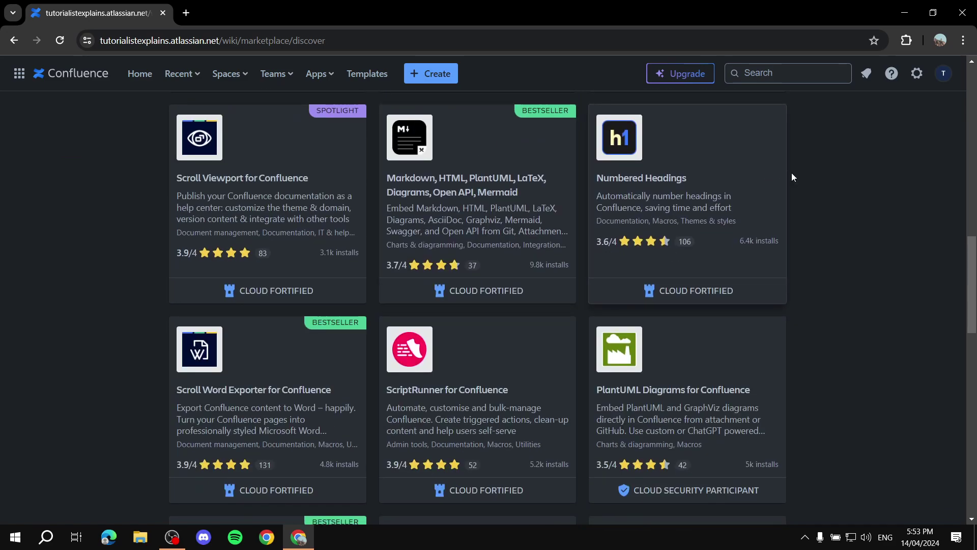
{"action": "scroll", "coordinate": [816, 188], "scroll_direction": "down", "scroll_amount": 15}
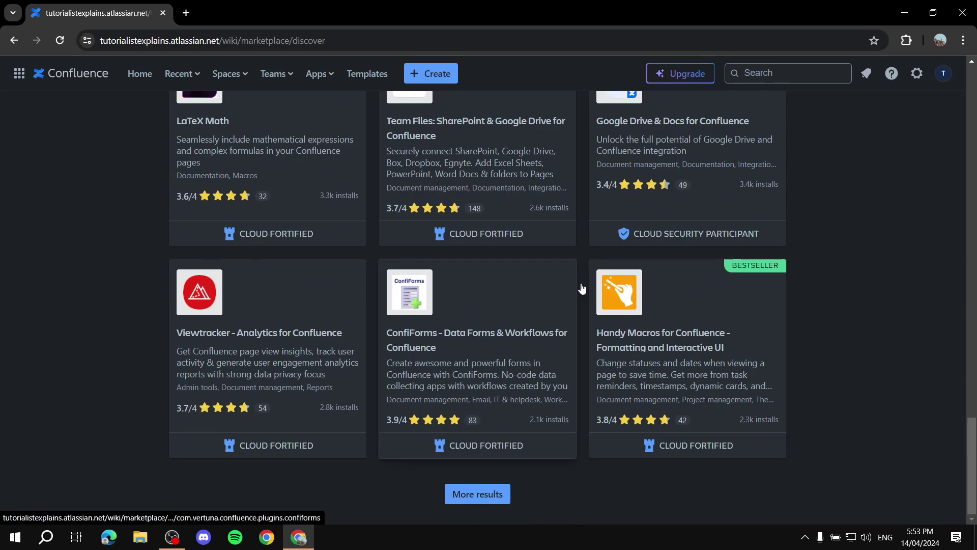
{"action": "scroll", "coordinate": [510, 148], "scroll_direction": "up", "scroll_amount": 10}
{"action": "scroll", "coordinate": [511, 149], "scroll_direction": "up", "scroll_amount": 15}
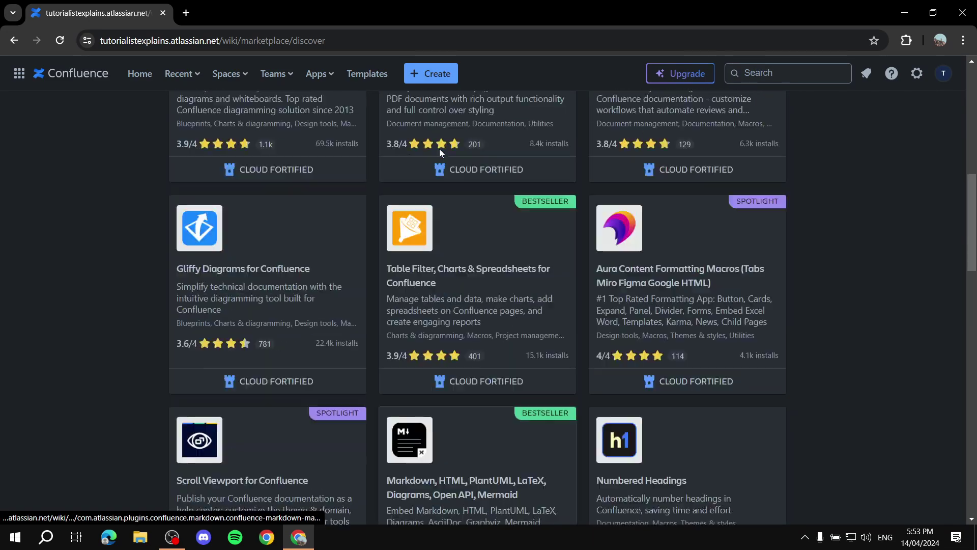
{"action": "left_click", "coordinate": [368, 73]}
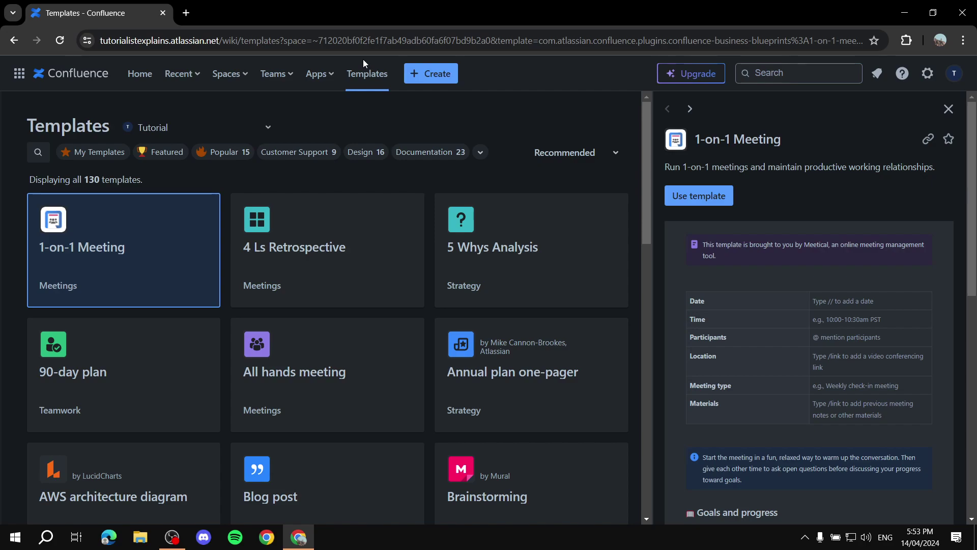
{"action": "scroll", "coordinate": [431, 170], "scroll_direction": "down", "scroll_amount": 3}
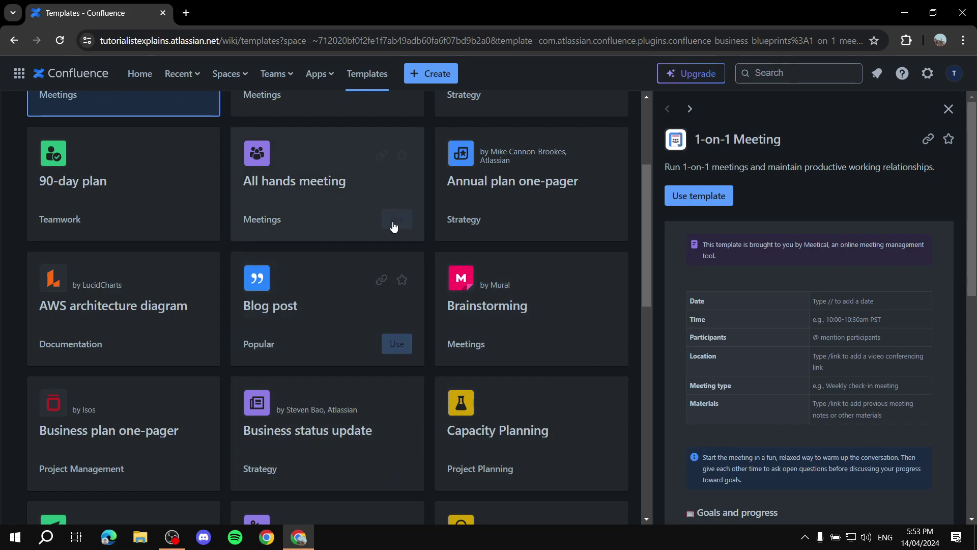
{"action": "scroll", "coordinate": [371, 229], "scroll_direction": "down", "scroll_amount": 6}
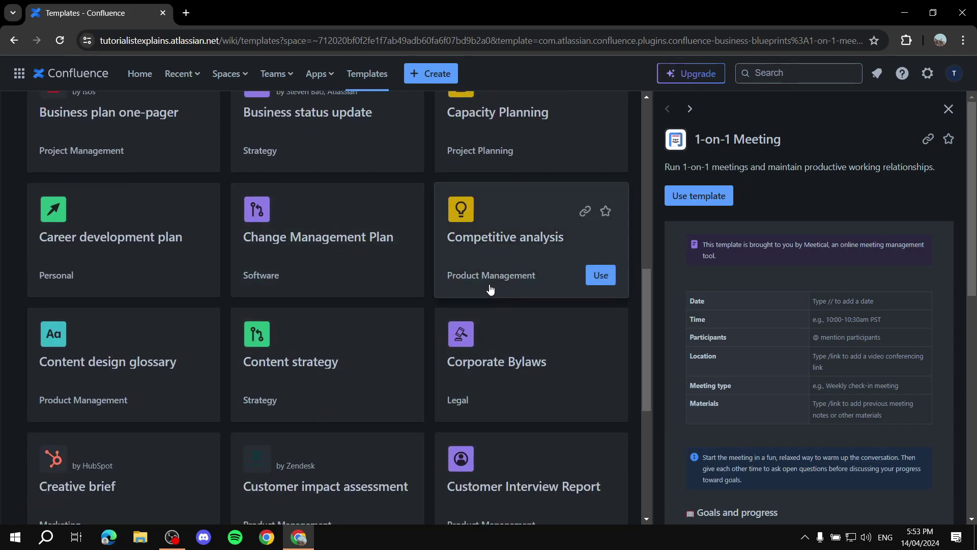
{"action": "scroll", "coordinate": [485, 275], "scroll_direction": "up", "scroll_amount": 5}
{"action": "scroll", "coordinate": [484, 268], "scroll_direction": "up", "scroll_amount": 4}
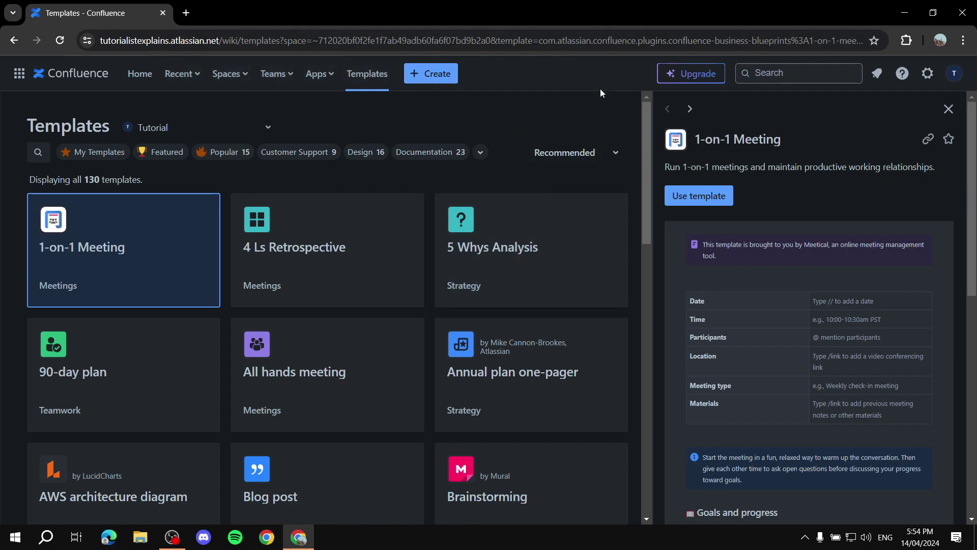
{"action": "left_click", "coordinate": [774, 73]}
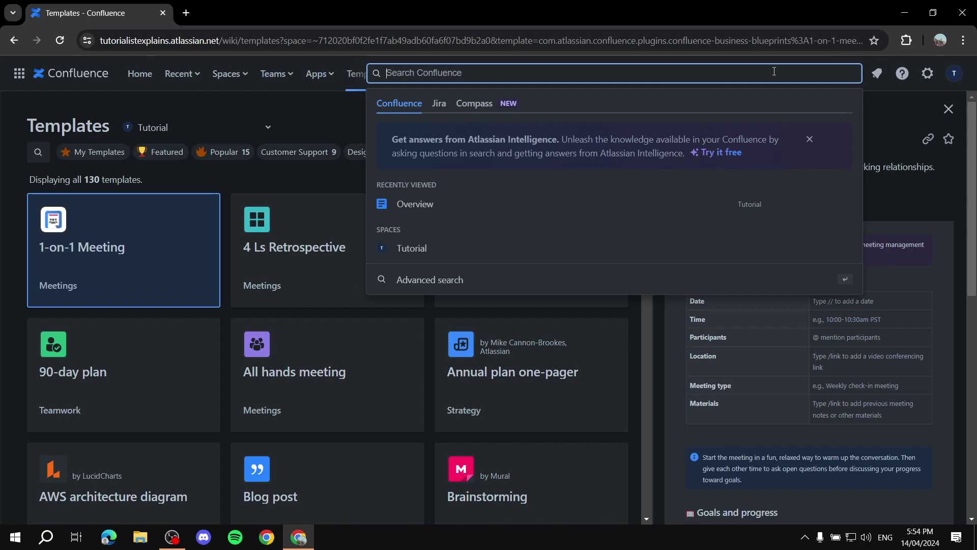
{"action": "type", "text": "Gett"}
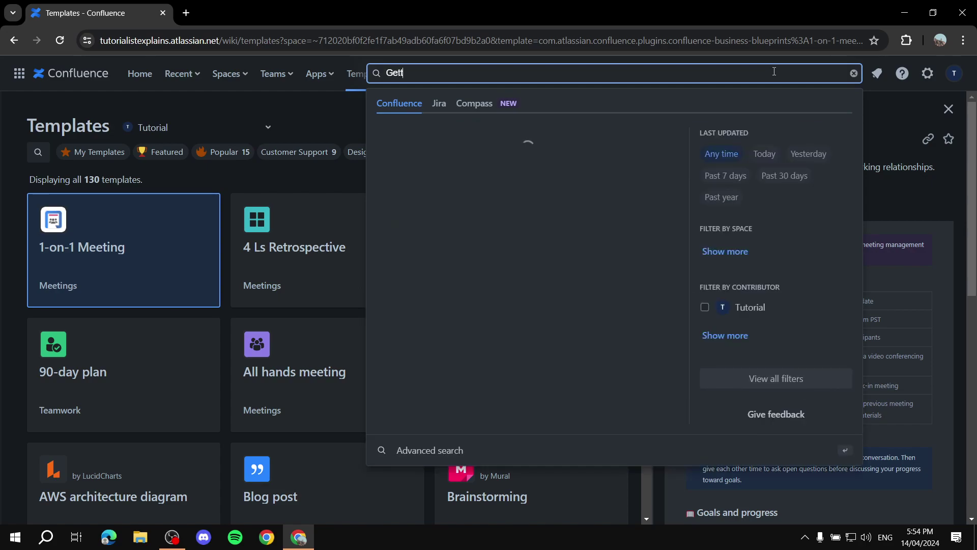
{"action": "type", "text": "ing star"}
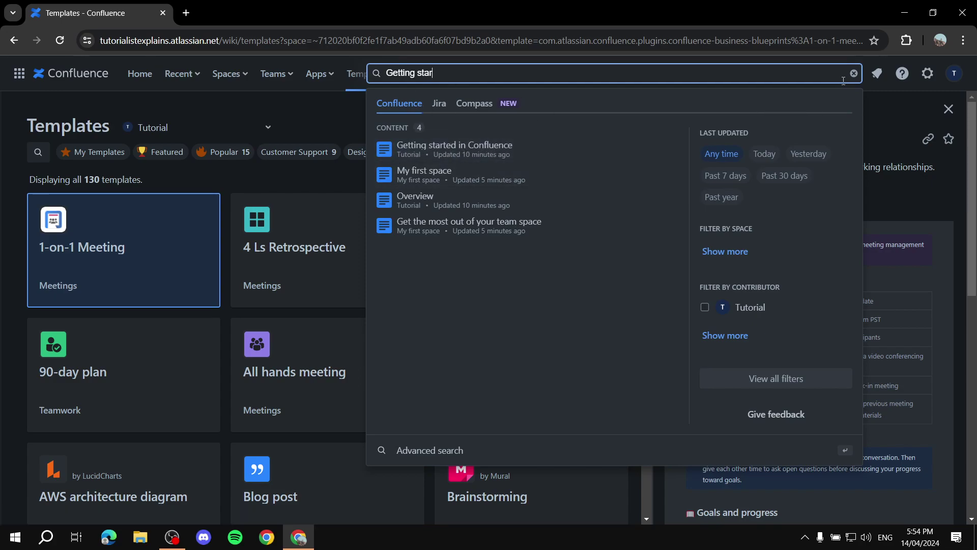
{"action": "left_click", "coordinate": [854, 74]}
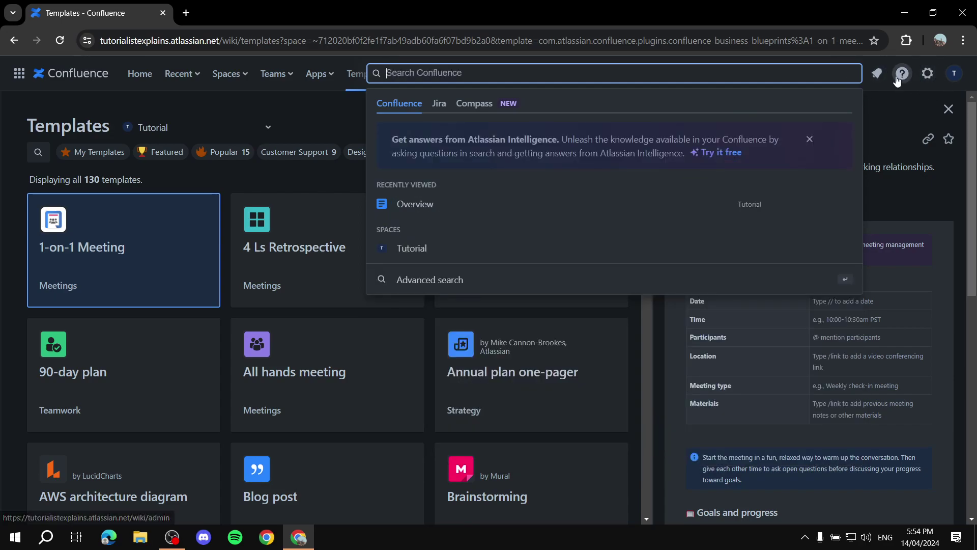
{"action": "left_click", "coordinate": [909, 106]}
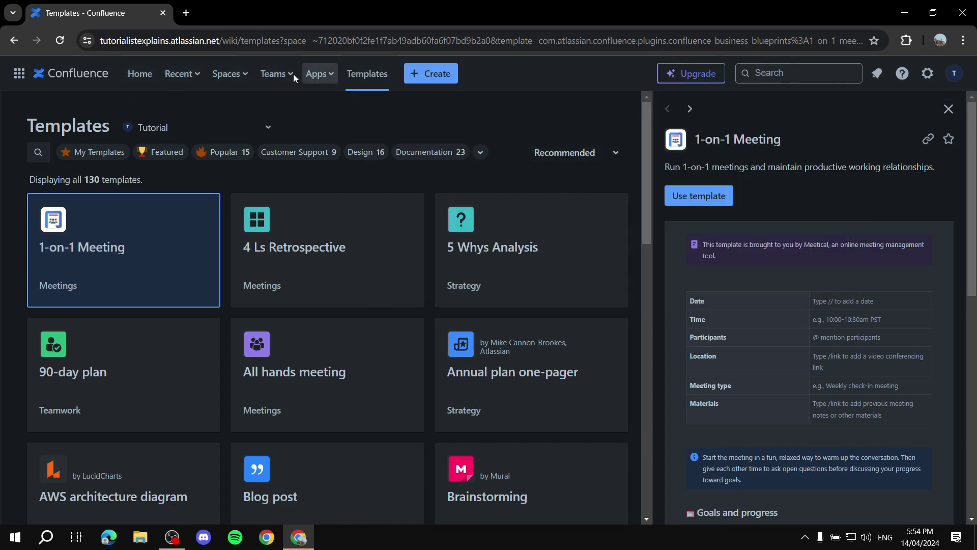
- Check the Teams menu, then create a new Page draft from + Create in the Tutorial space
{"action": "left_click", "coordinate": [273, 73]}
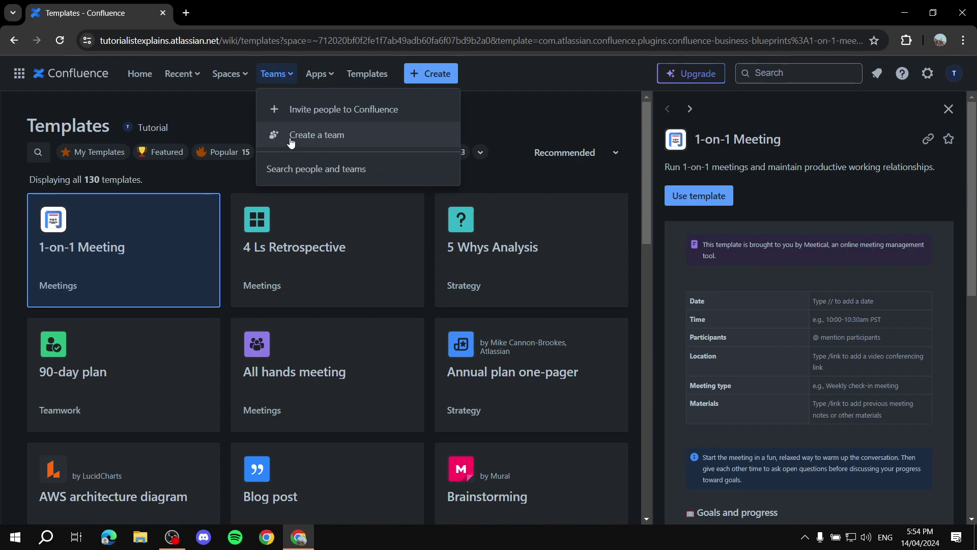
{"action": "left_click", "coordinate": [526, 85]}
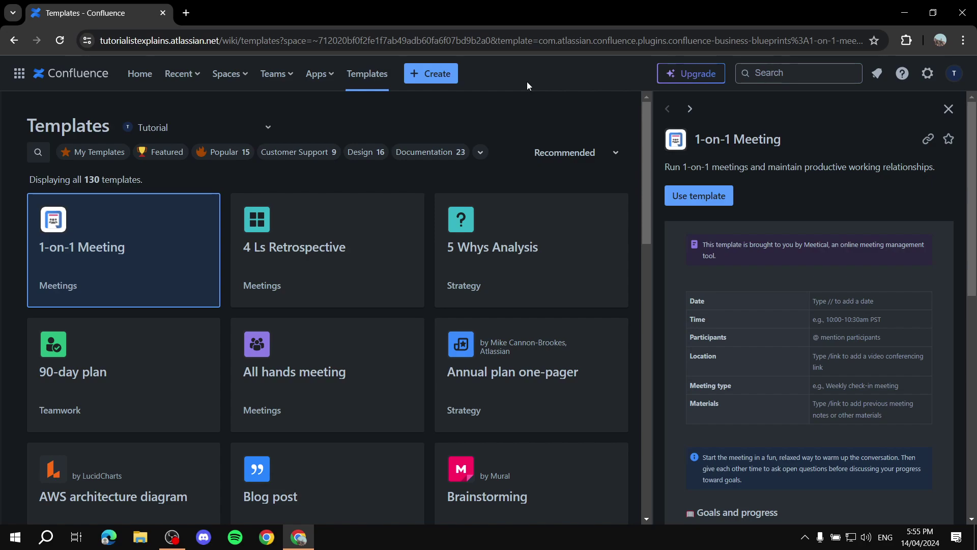
{"action": "left_click", "coordinate": [437, 73]}
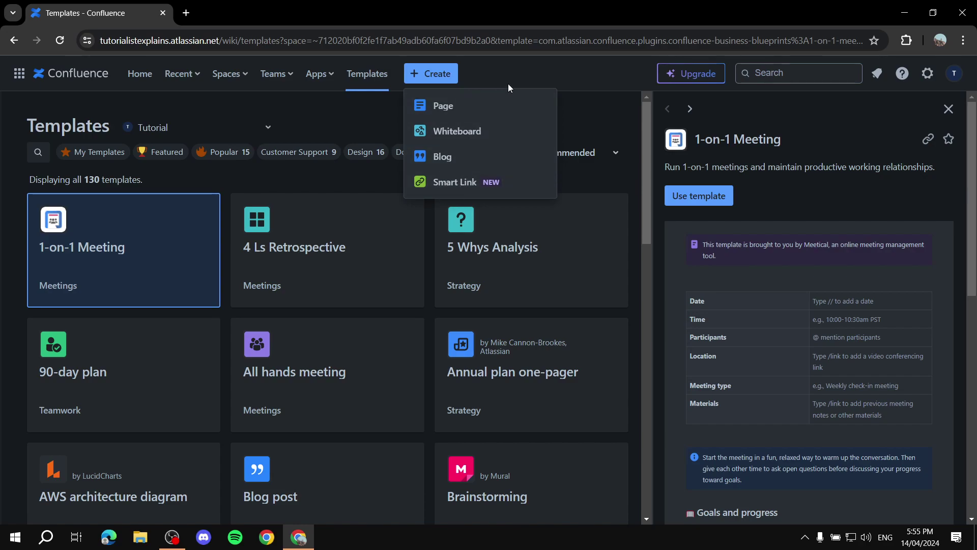
{"action": "left_click", "coordinate": [463, 107]}
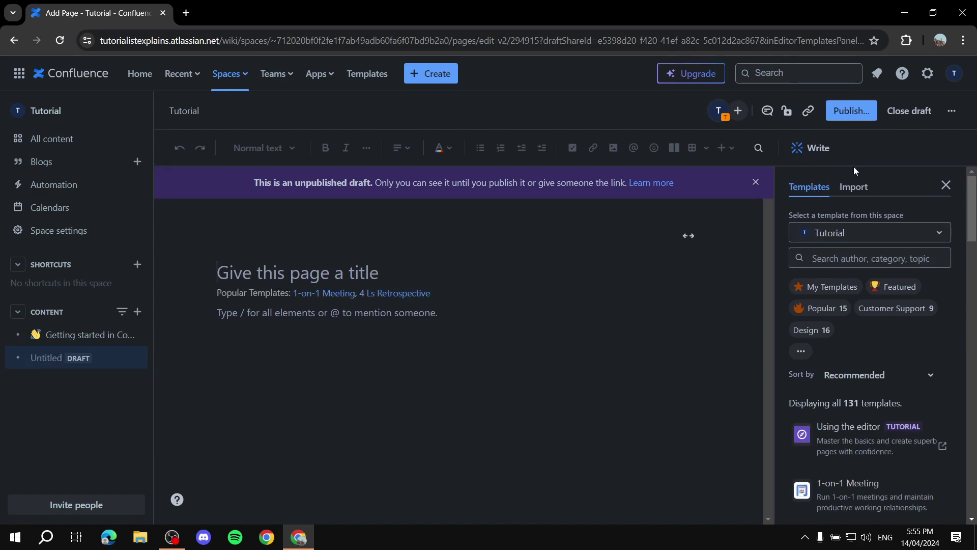
- Check the options for importing an external document, then bring up the slash-command element list in the page body
{"action": "left_click", "coordinate": [857, 188]}
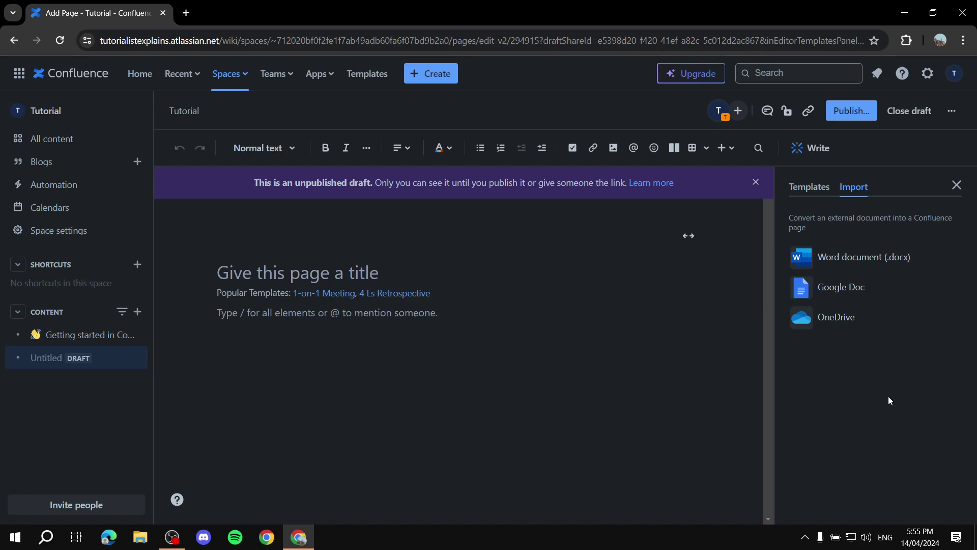
{"action": "left_click", "coordinate": [305, 335]}
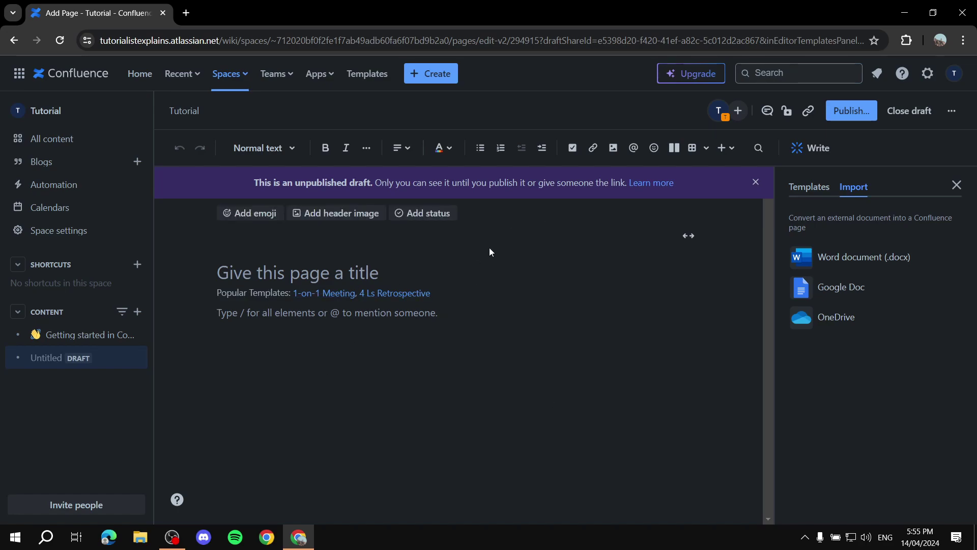
{"action": "type", "text": "/"}
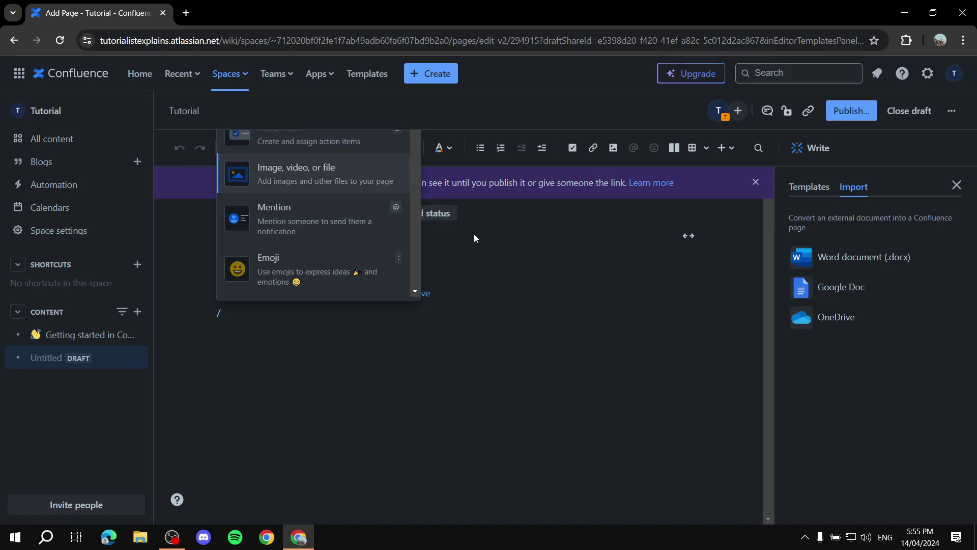
- Scroll through the remaining slash-menu elements, then delete the slash to leave the body empty
{"action": "scroll", "coordinate": [312, 214], "scroll_direction": "down", "scroll_amount": 4}
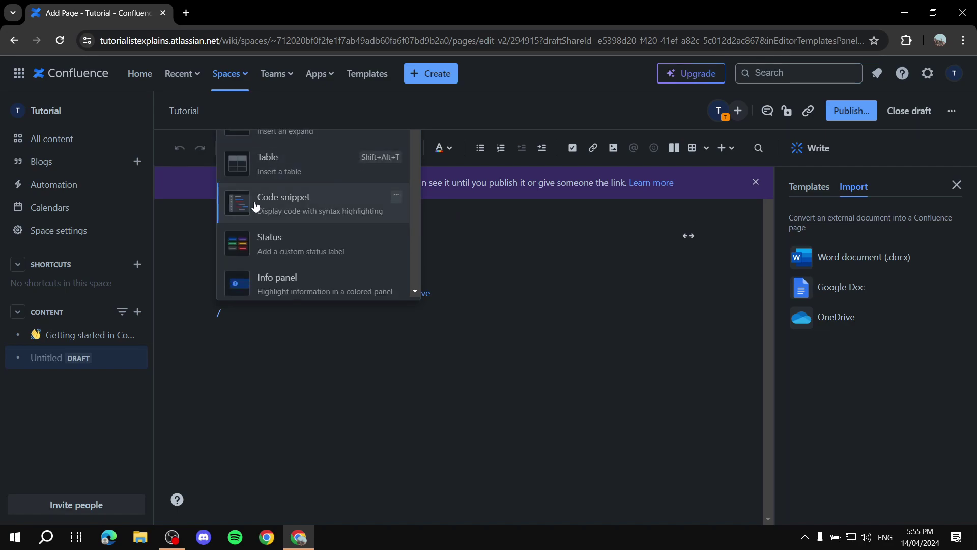
{"action": "scroll", "coordinate": [319, 196], "scroll_direction": "down", "scroll_amount": 2}
{"action": "scroll", "coordinate": [318, 199], "scroll_direction": "down", "scroll_amount": 1}
{"action": "scroll", "coordinate": [306, 213], "scroll_direction": "up", "scroll_amount": 3}
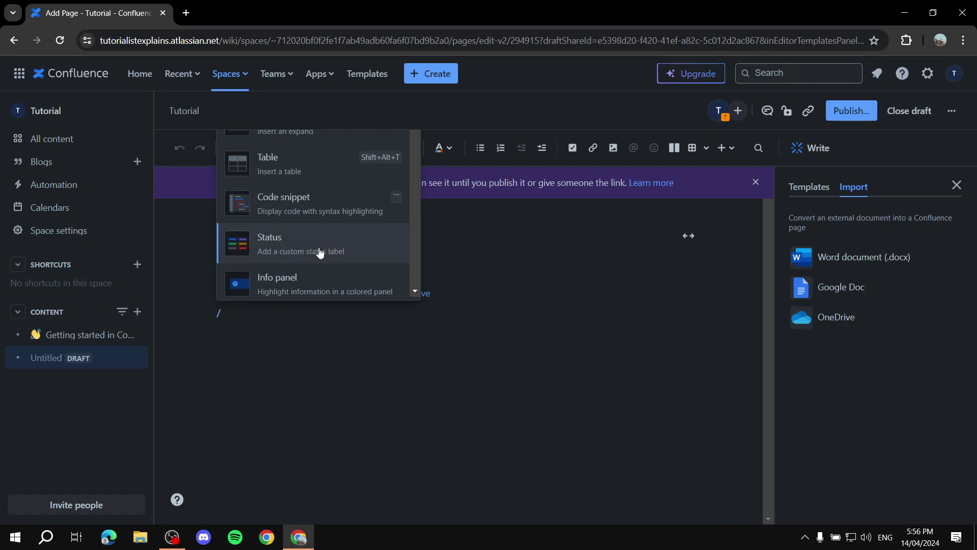
{"action": "scroll", "coordinate": [326, 247], "scroll_direction": "down", "scroll_amount": 4}
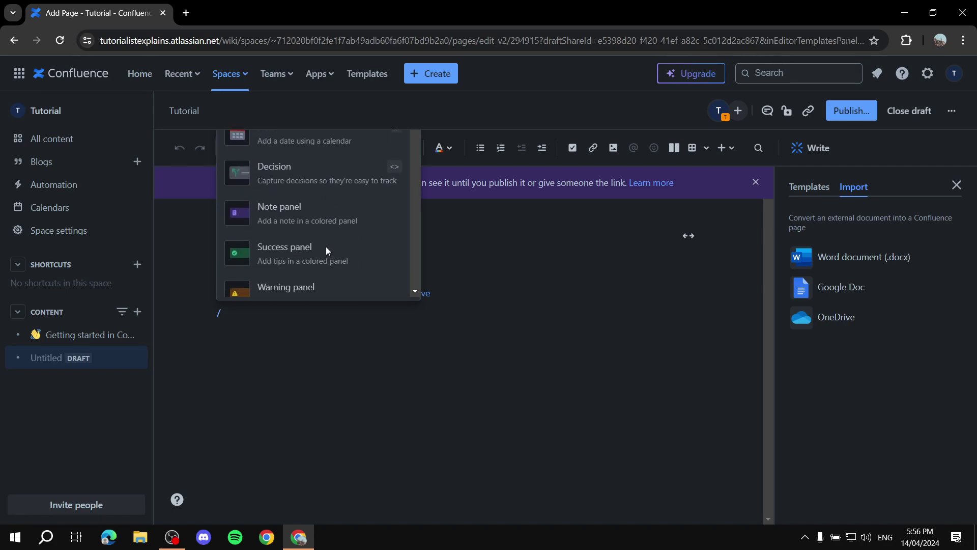
{"action": "scroll", "coordinate": [284, 217], "scroll_direction": "down", "scroll_amount": 4}
{"action": "scroll", "coordinate": [298, 213], "scroll_direction": "up", "scroll_amount": 4}
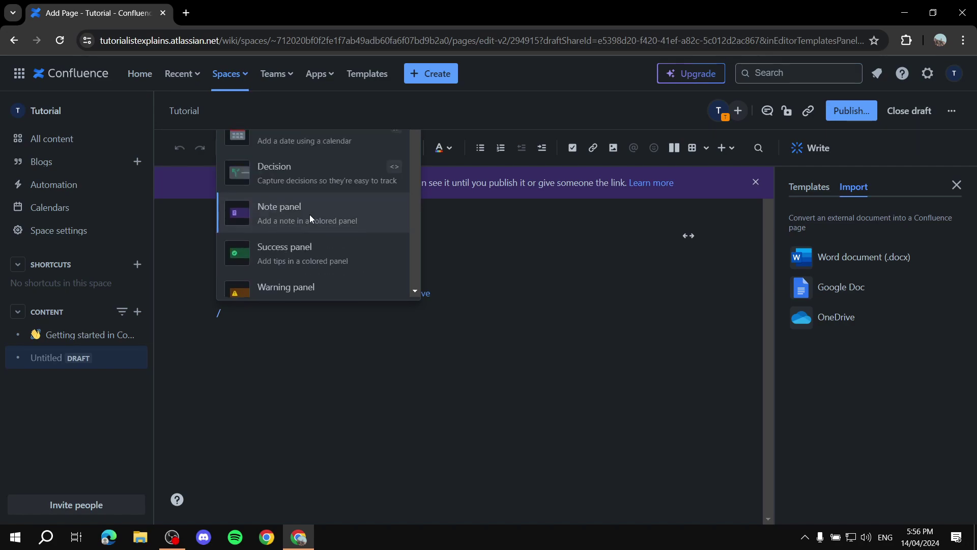
{"action": "scroll", "coordinate": [357, 219], "scroll_direction": "down", "scroll_amount": 3}
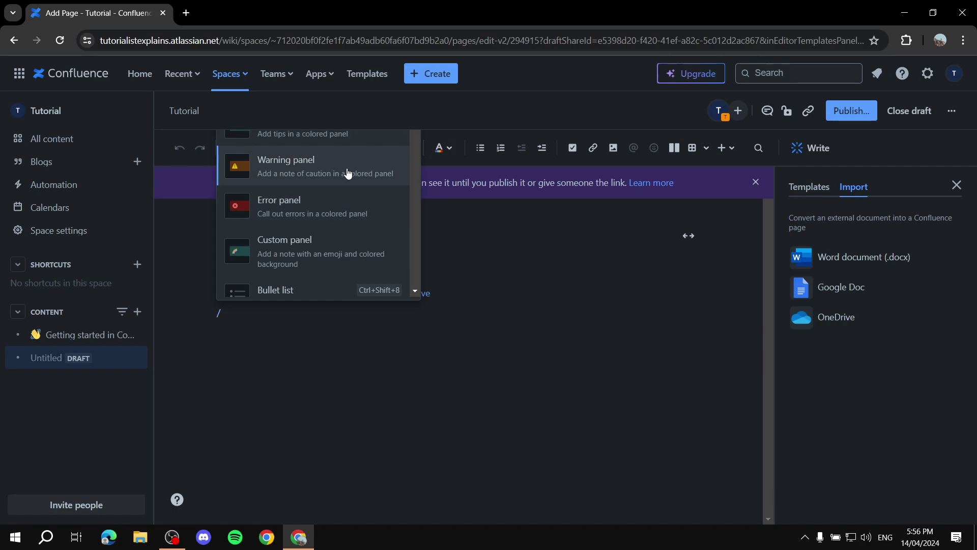
{"action": "scroll", "coordinate": [347, 173], "scroll_direction": "down", "scroll_amount": 10}
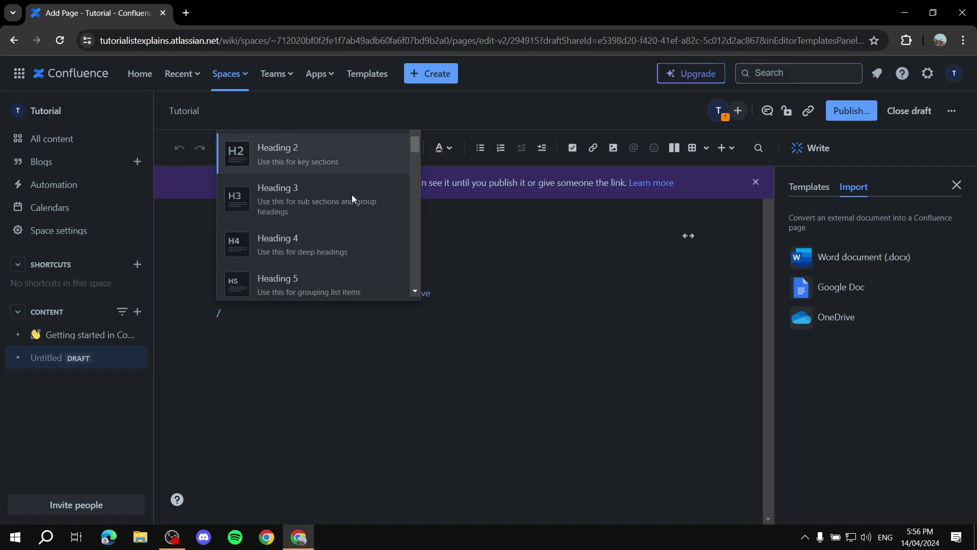
{"action": "scroll", "coordinate": [351, 200], "scroll_direction": "down", "scroll_amount": 5}
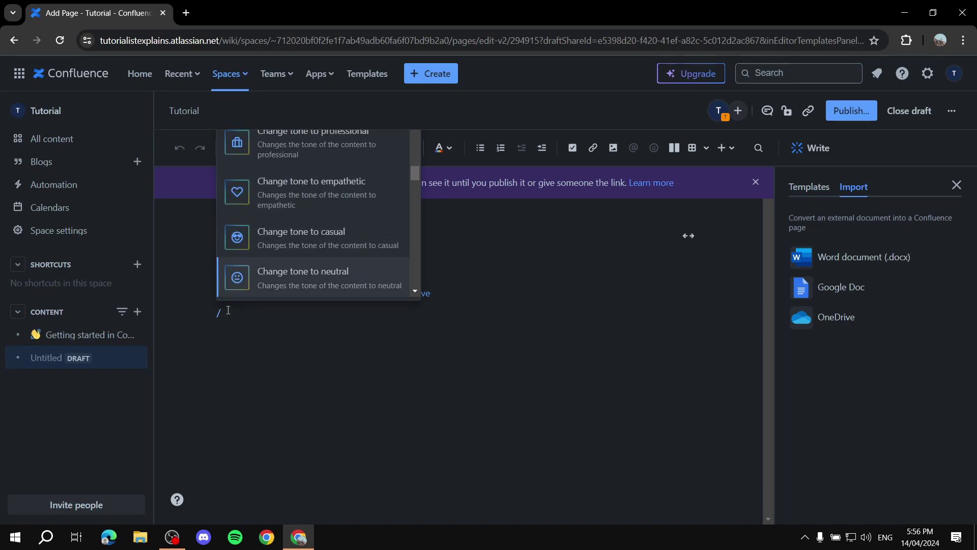
{"action": "scroll", "coordinate": [322, 244], "scroll_direction": "down", "scroll_amount": 5}
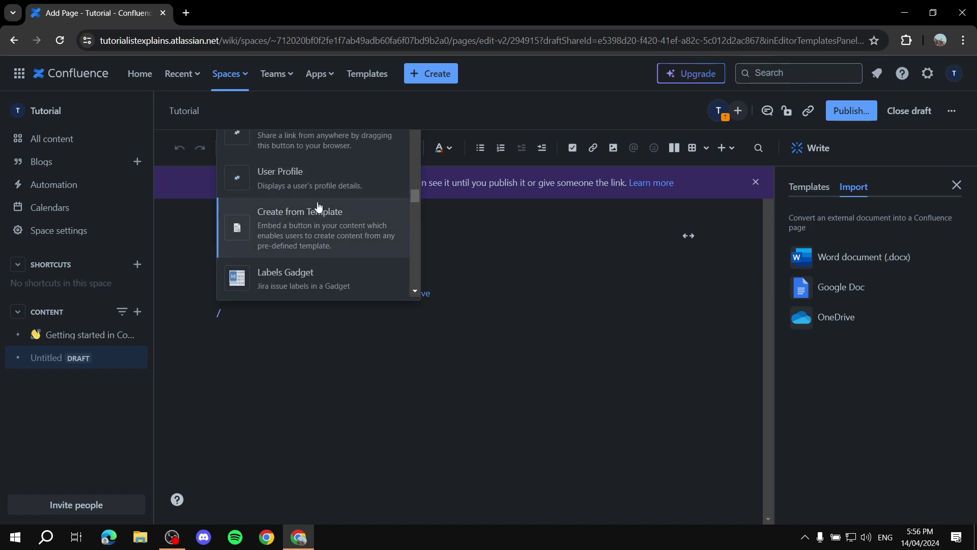
{"action": "scroll", "coordinate": [352, 195], "scroll_direction": "down", "scroll_amount": 8}
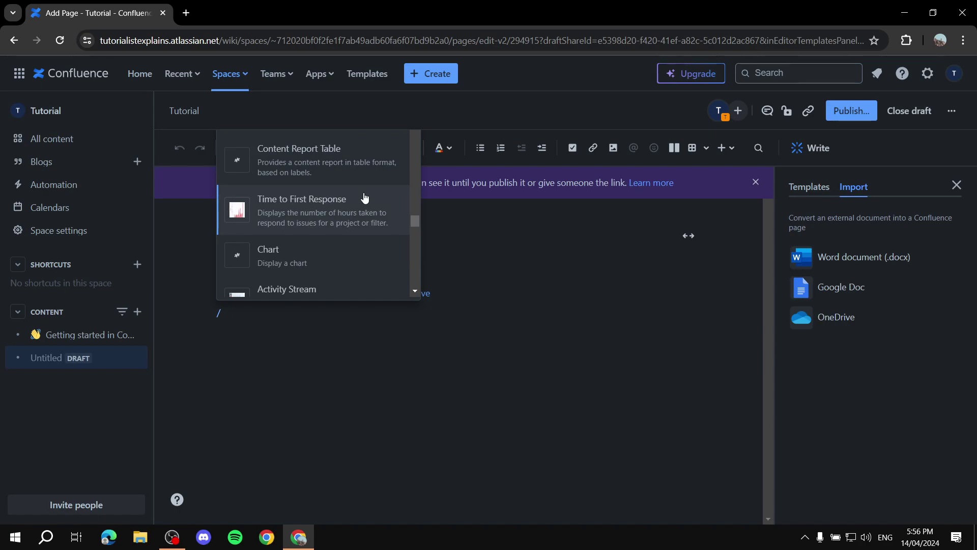
{"action": "scroll", "coordinate": [366, 198], "scroll_direction": "down", "scroll_amount": 5}
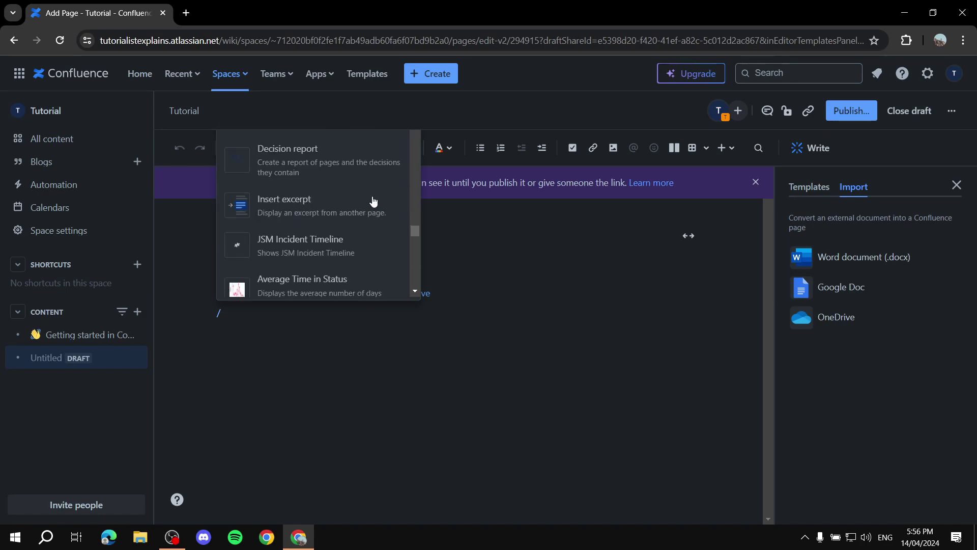
{"action": "scroll", "coordinate": [371, 201], "scroll_direction": "down", "scroll_amount": 5}
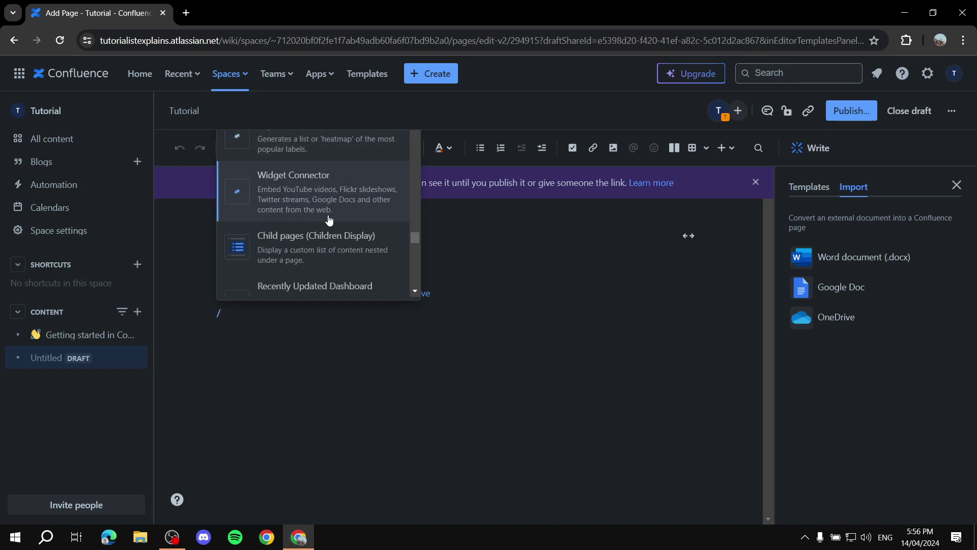
{"action": "scroll", "coordinate": [351, 219], "scroll_direction": "down", "scroll_amount": 2}
{"action": "scroll", "coordinate": [361, 219], "scroll_direction": "down", "scroll_amount": 2}
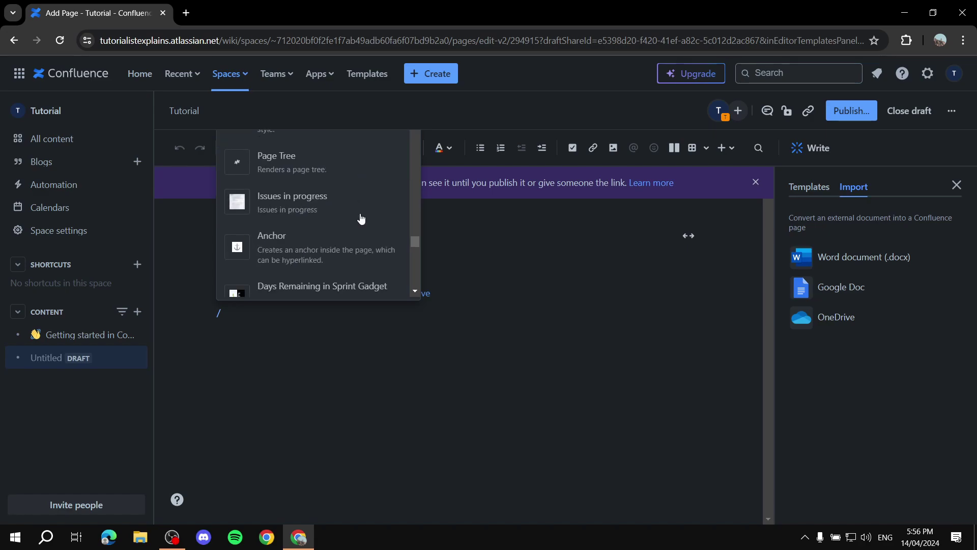
{"action": "scroll", "coordinate": [357, 219], "scroll_direction": "down", "scroll_amount": 6}
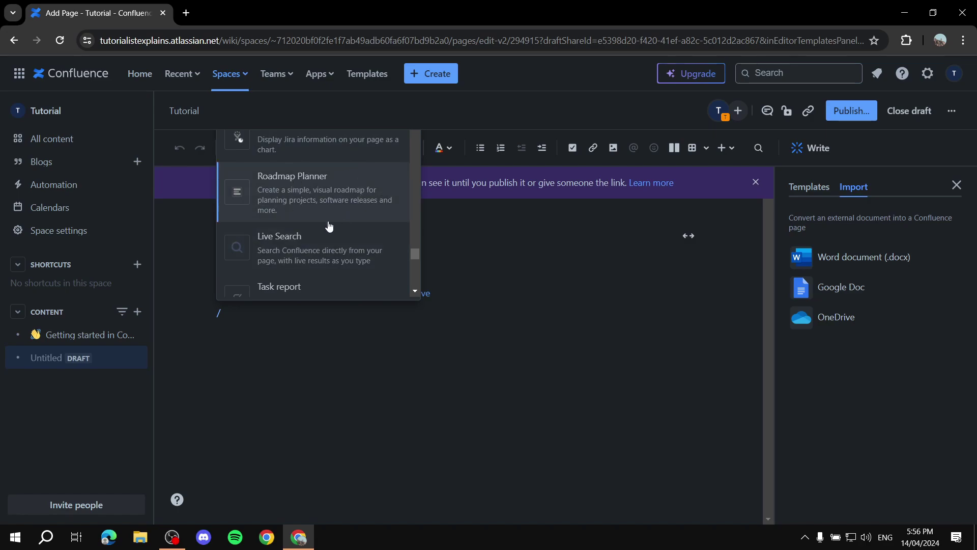
{"action": "scroll", "coordinate": [346, 262], "scroll_direction": "down", "scroll_amount": 1}
{"action": "scroll", "coordinate": [327, 252], "scroll_direction": "down", "scroll_amount": 5}
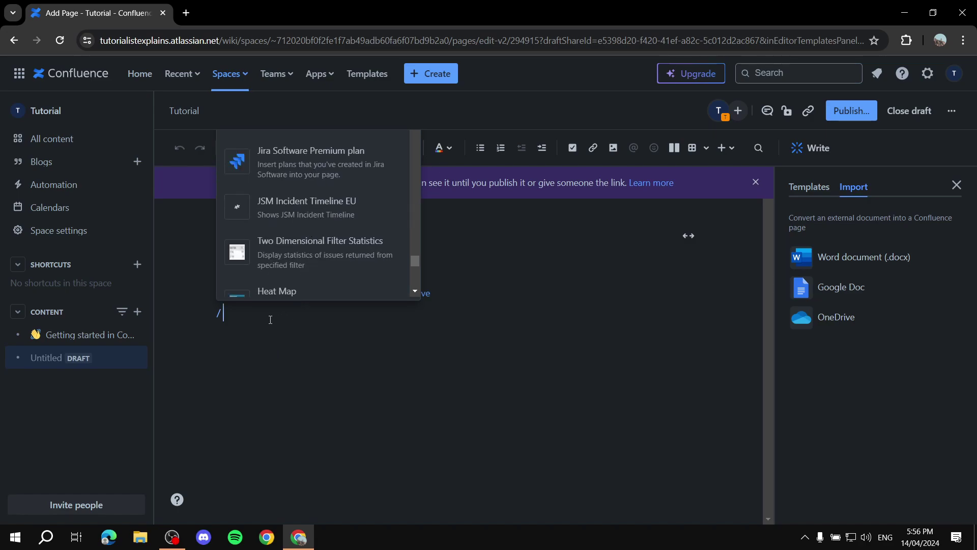
{"action": "key", "text": "BackSpace"}
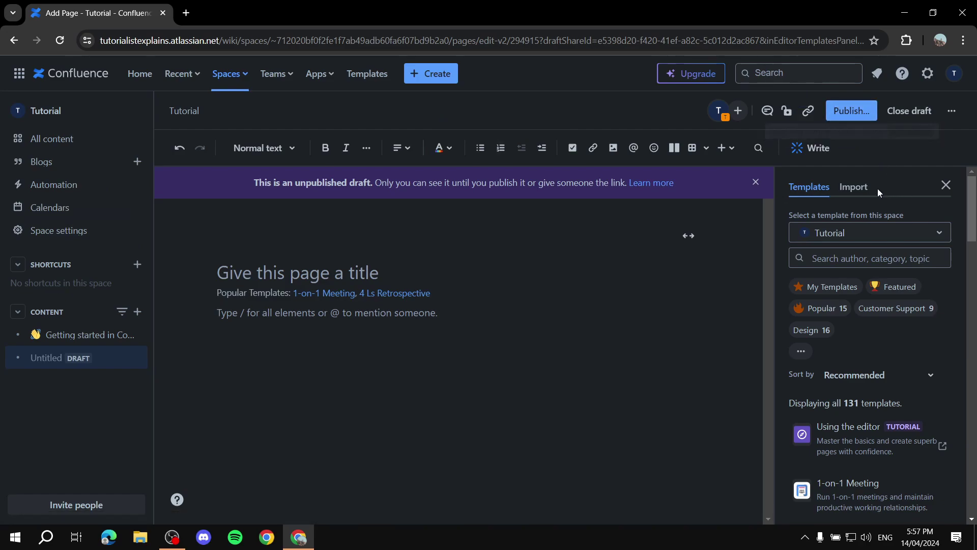
{"action": "left_click", "coordinate": [299, 318]}
{"action": "type", "text": "/act"}
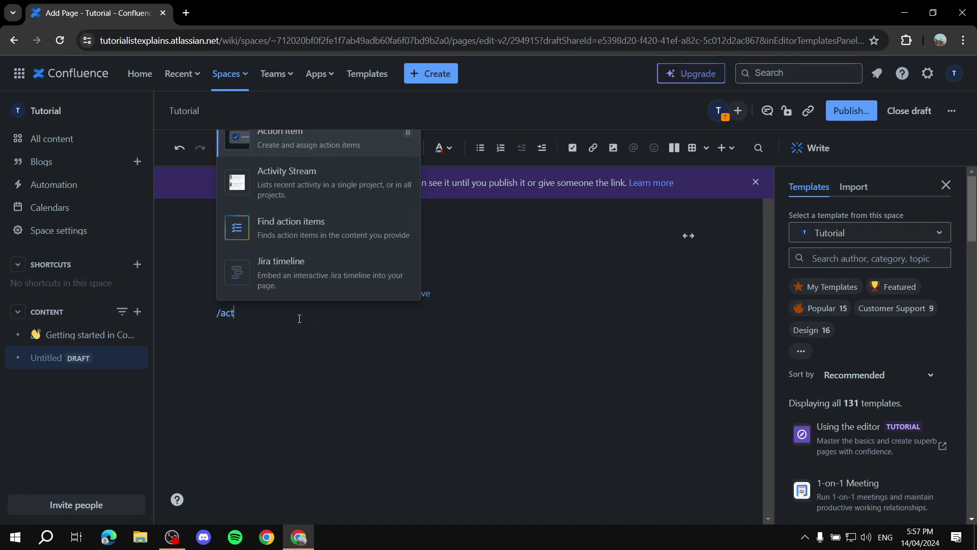
{"action": "key", "text": "Return"}
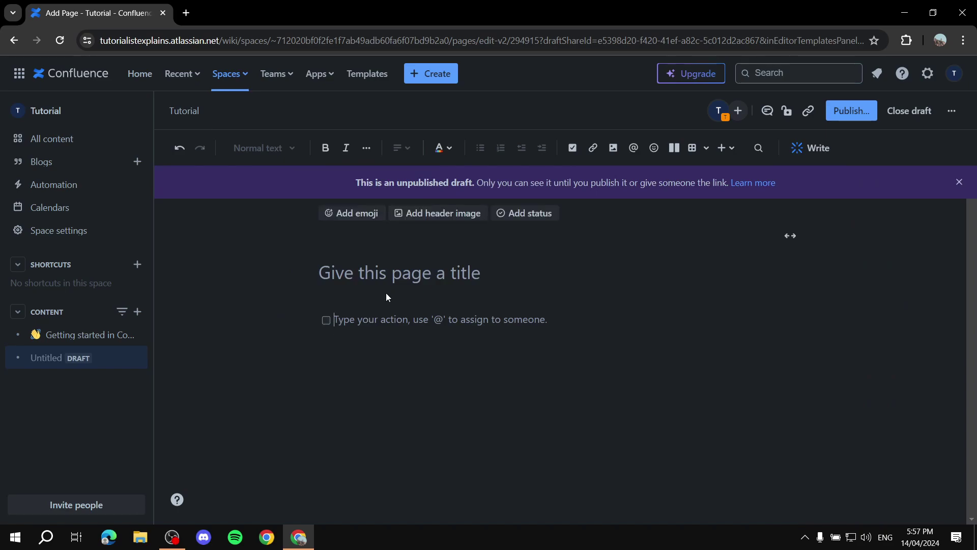
{"action": "type", "text": "@"}
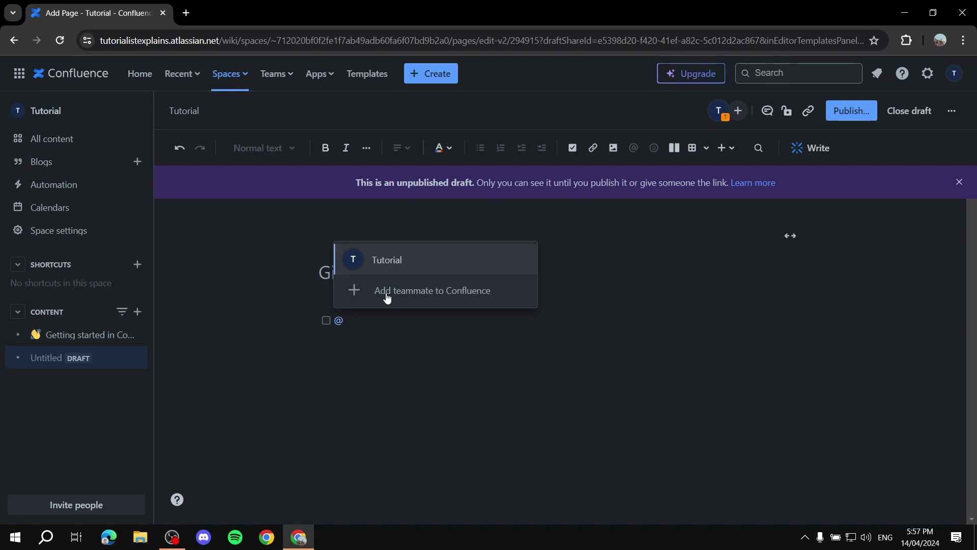
{"action": "left_click", "coordinate": [423, 260]}
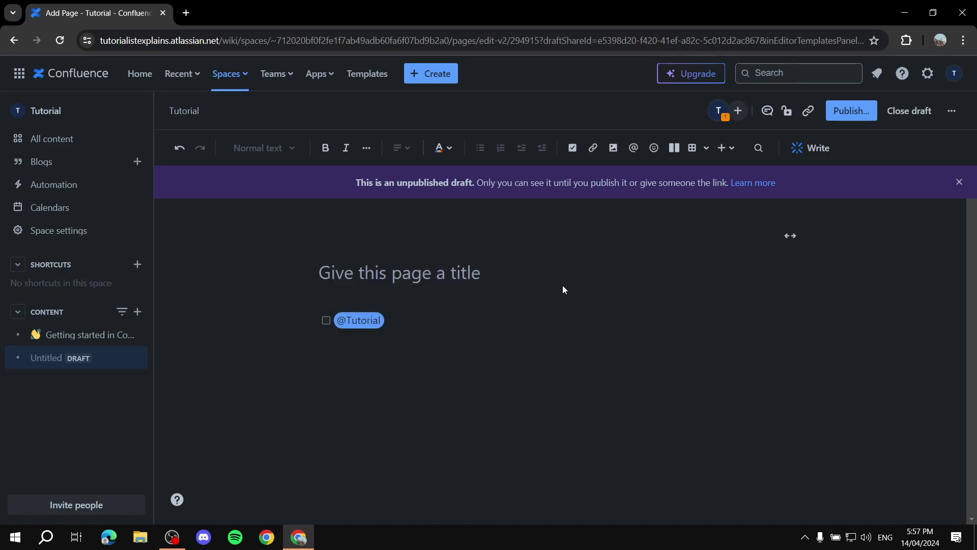
{"action": "type", "text": "Finish whatever that is"}
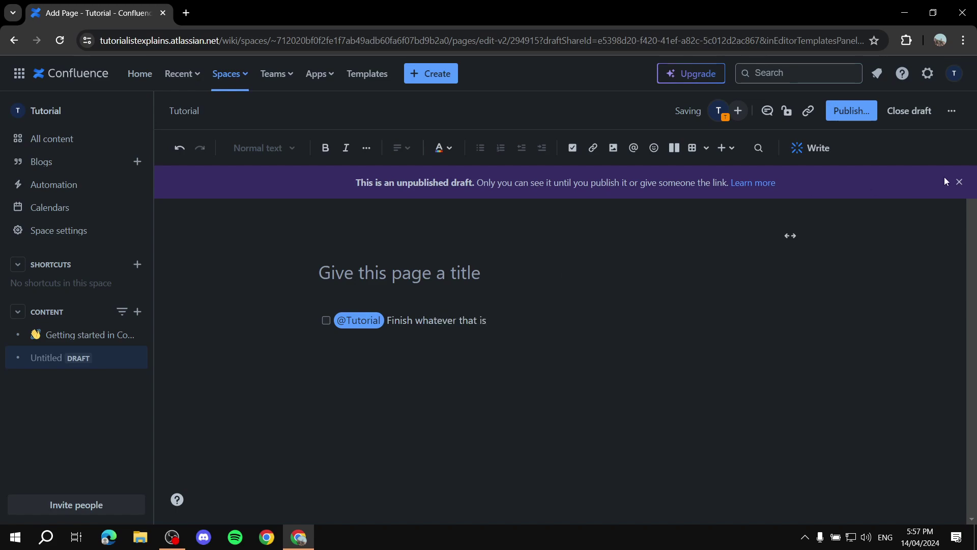
- Leave the draft through the Tutorial breadcrumb, go to Confluence Home, and briefly check the Teams dropdown
{"action": "left_click", "coordinate": [157, 77]}
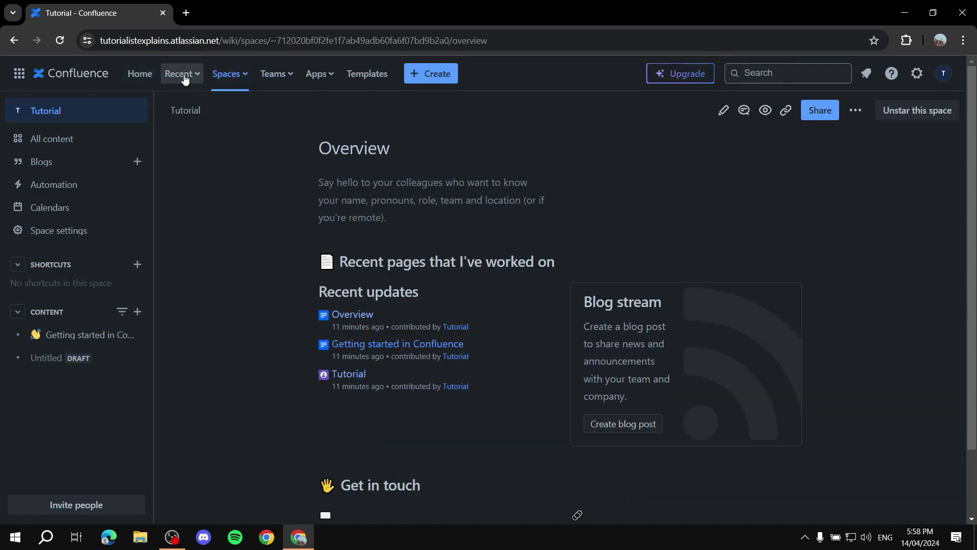
{"action": "left_click", "coordinate": [139, 74]}
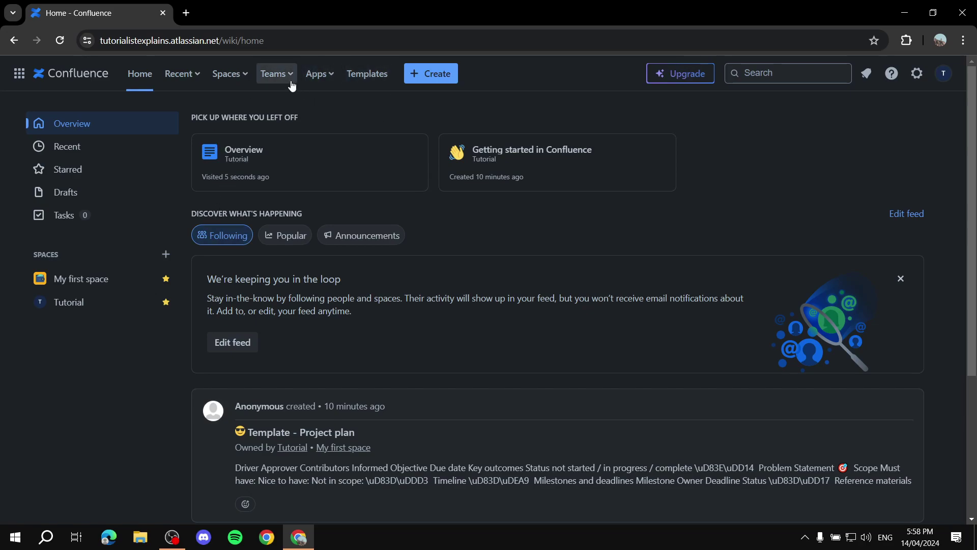
{"action": "left_click", "coordinate": [276, 75]}
{"action": "left_click", "coordinate": [277, 75]}
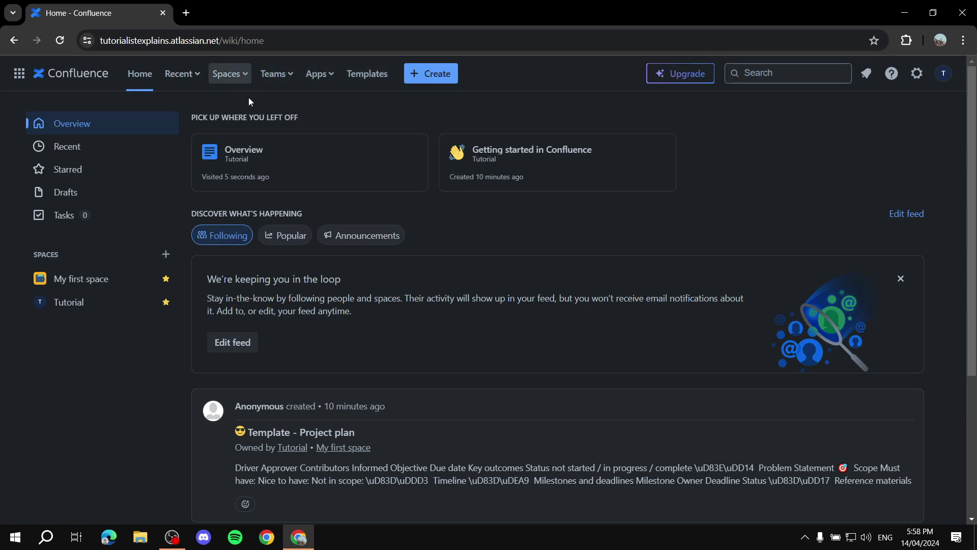
- Create a space from the Team template named 'Project 1', keeping the default icon
{"action": "left_click", "coordinate": [165, 254]}
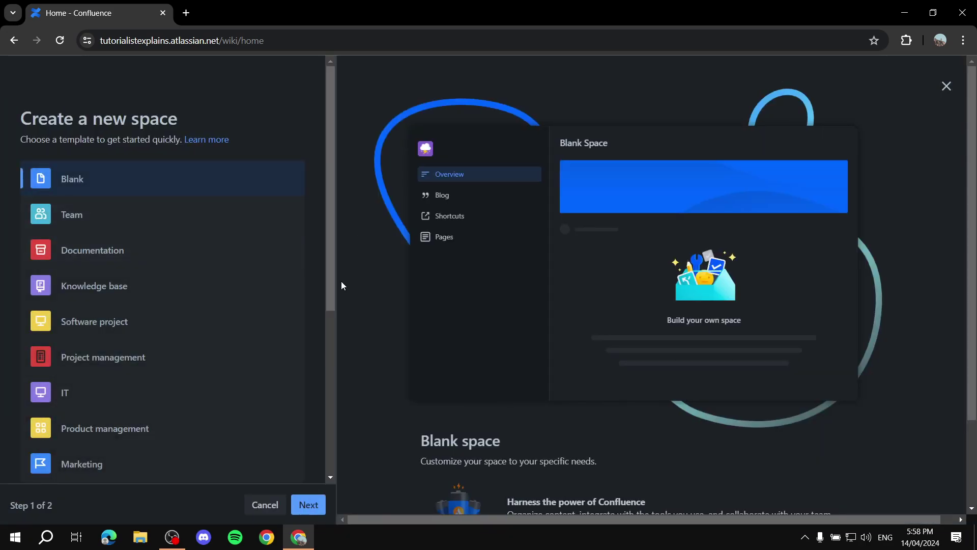
{"action": "left_click", "coordinate": [133, 216]}
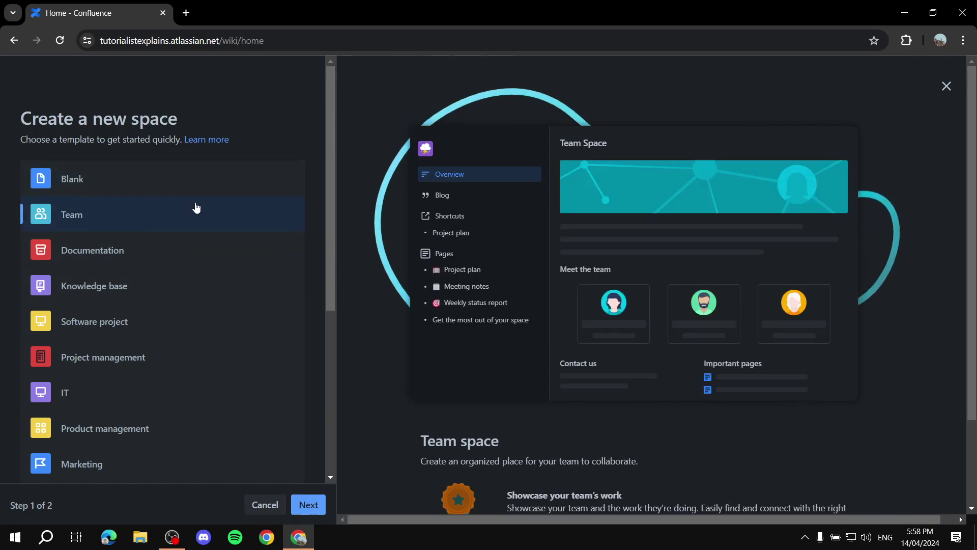
{"action": "left_click", "coordinate": [306, 505]}
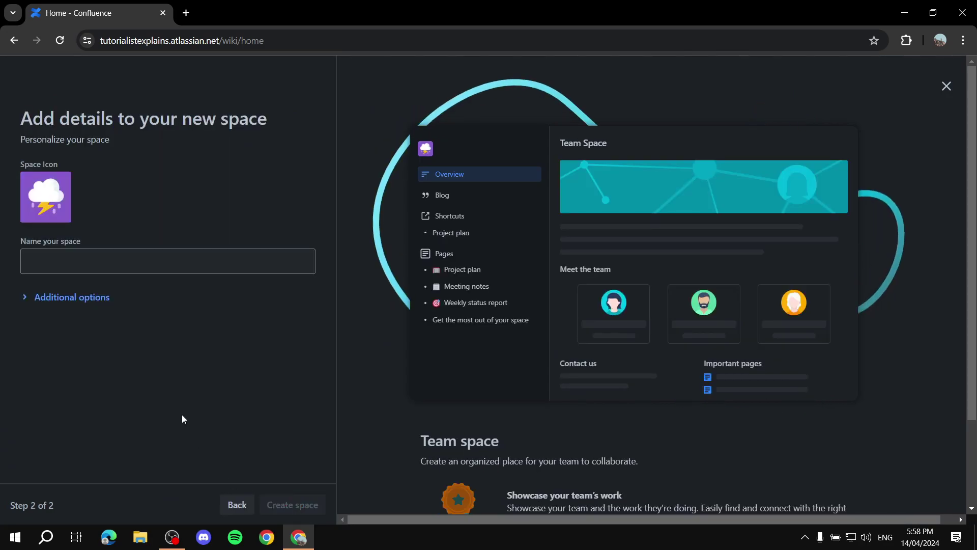
{"action": "left_click", "coordinate": [45, 197]}
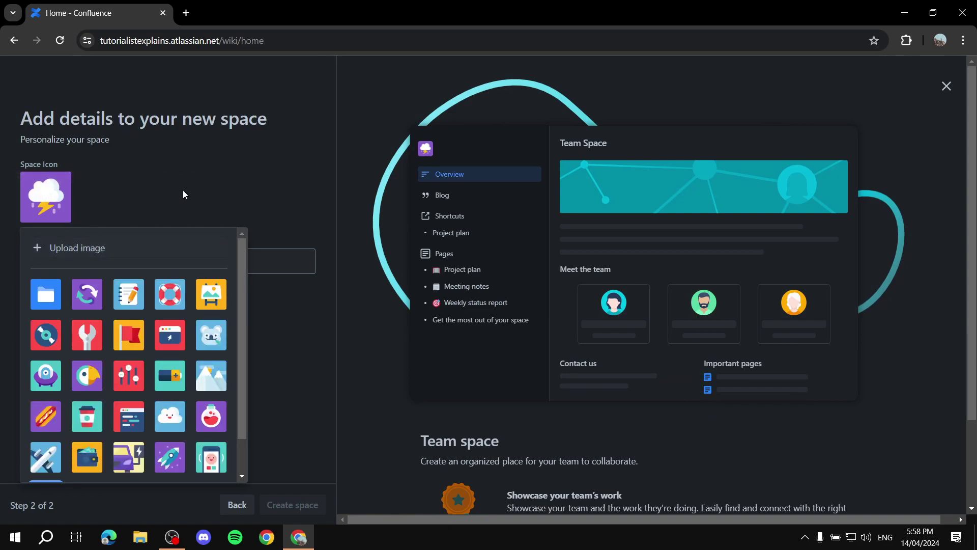
{"action": "left_click", "coordinate": [172, 202]}
{"action": "left_click", "coordinate": [186, 263]}
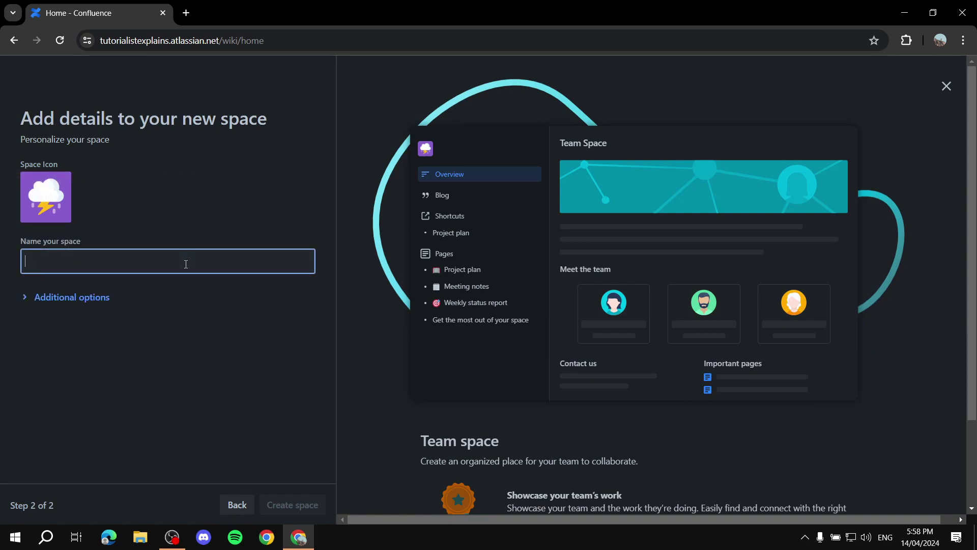
{"action": "type", "text": "Project"}
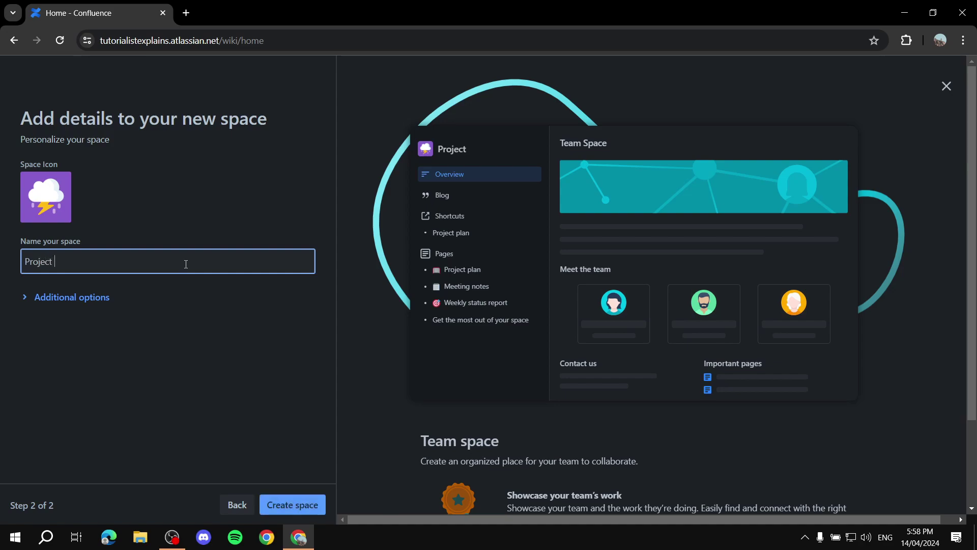
{"action": "type", "text": " 1"}
{"action": "left_click", "coordinate": [306, 507]}
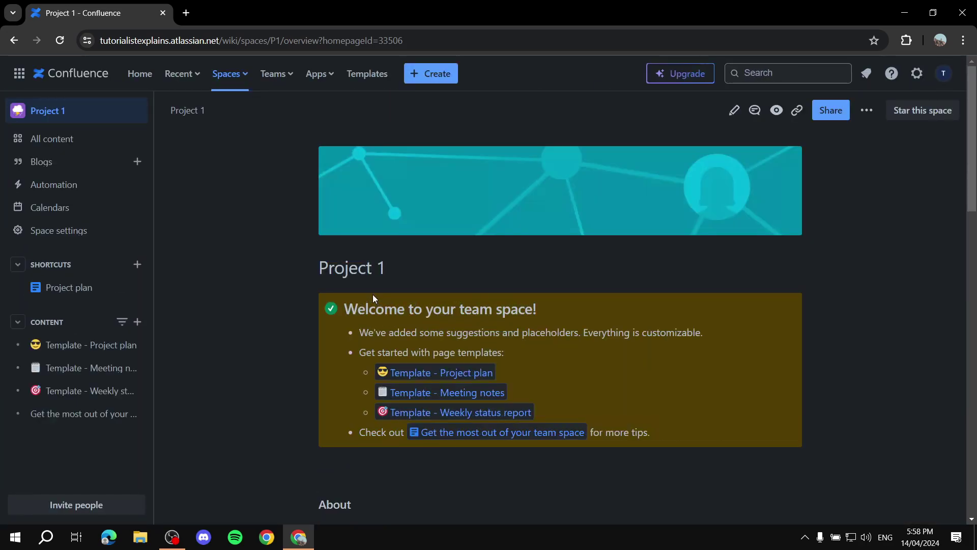
- Look over the new Project 1 space and open its settings to view the automation rules
{"action": "scroll", "coordinate": [76, 295], "scroll_direction": "down", "scroll_amount": 1}
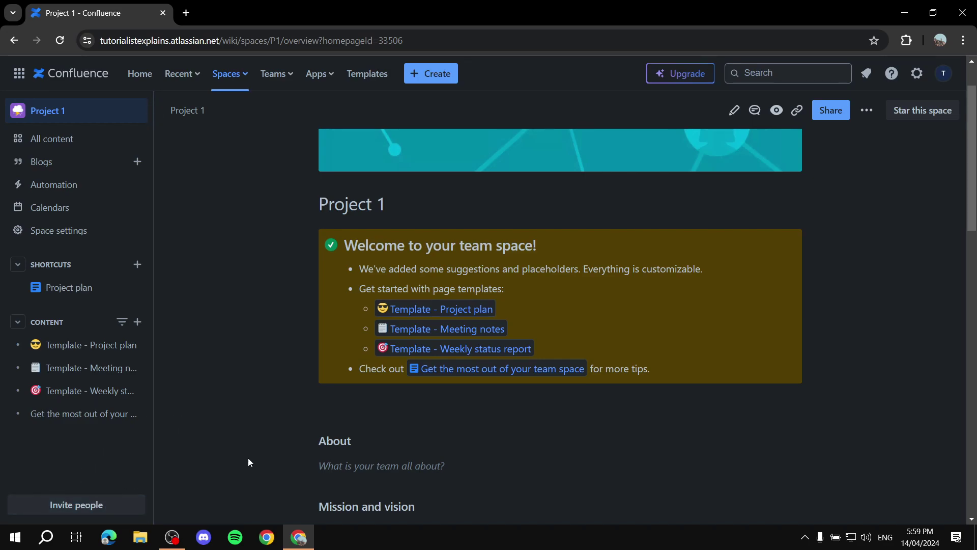
{"action": "scroll", "coordinate": [381, 305], "scroll_direction": "up", "scroll_amount": 2}
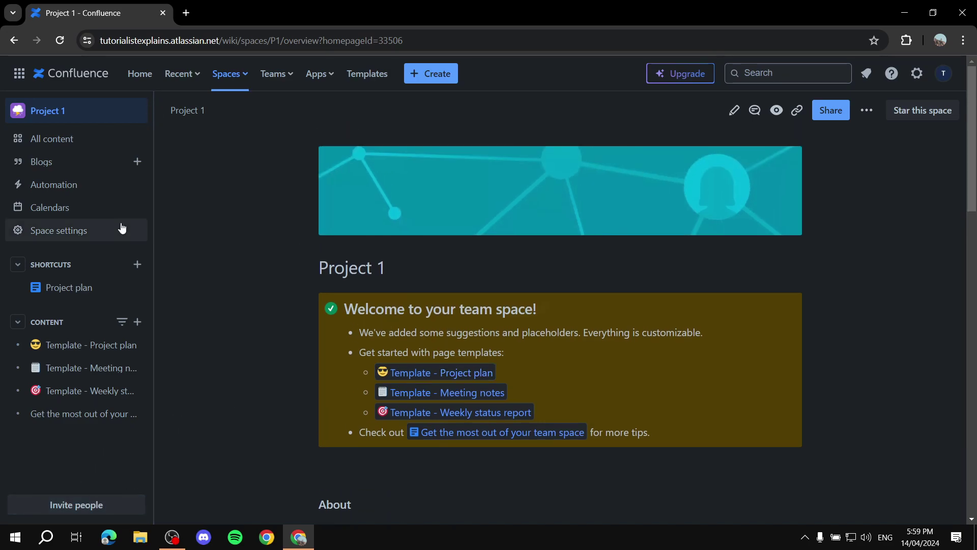
{"action": "left_click", "coordinate": [79, 148]}
{"action": "left_click", "coordinate": [117, 187]}
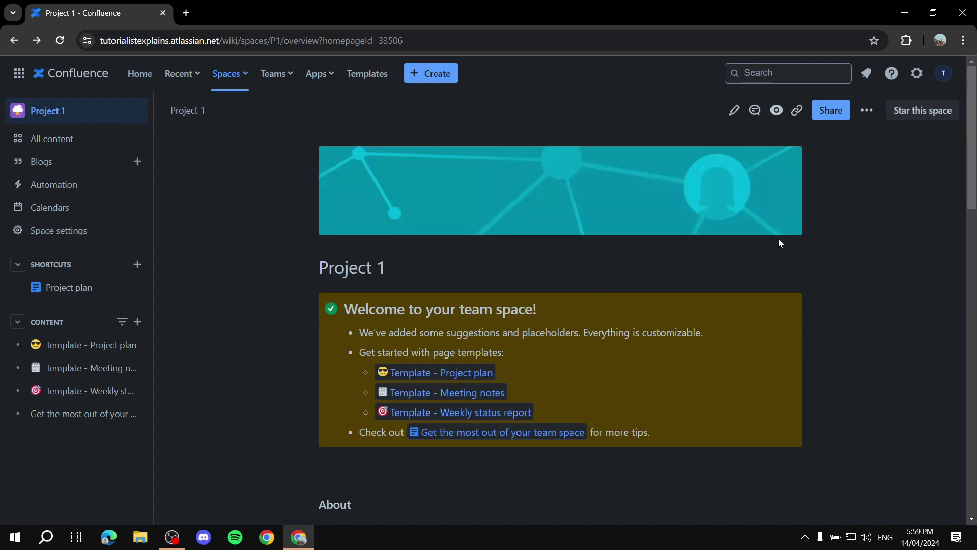
- Return to Confluence Home and confirm Project 1 is listed among the spaces
{"action": "left_click", "coordinate": [139, 73]}
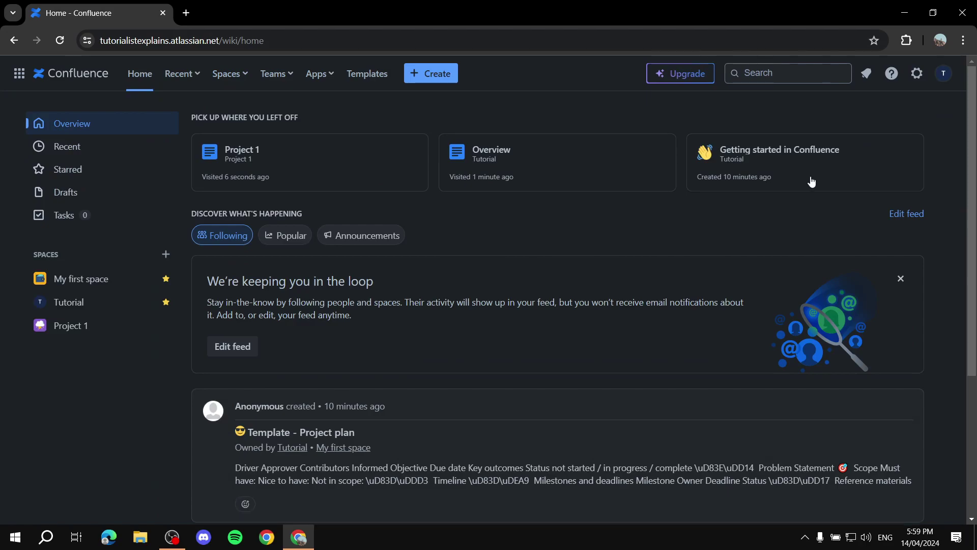
{"action": "scroll", "coordinate": [753, 180], "scroll_direction": "down", "scroll_amount": 4}
{"action": "scroll", "coordinate": [695, 173], "scroll_direction": "up", "scroll_amount": 4}
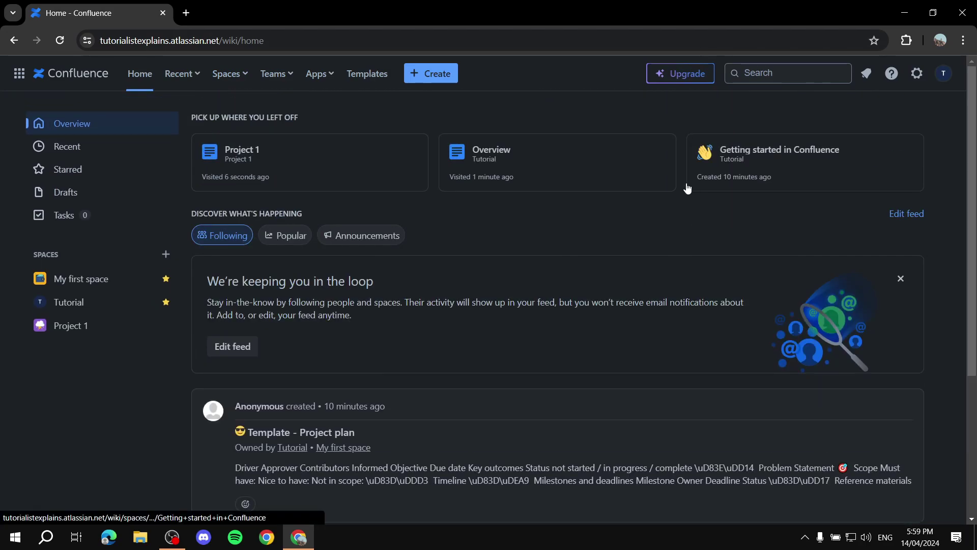